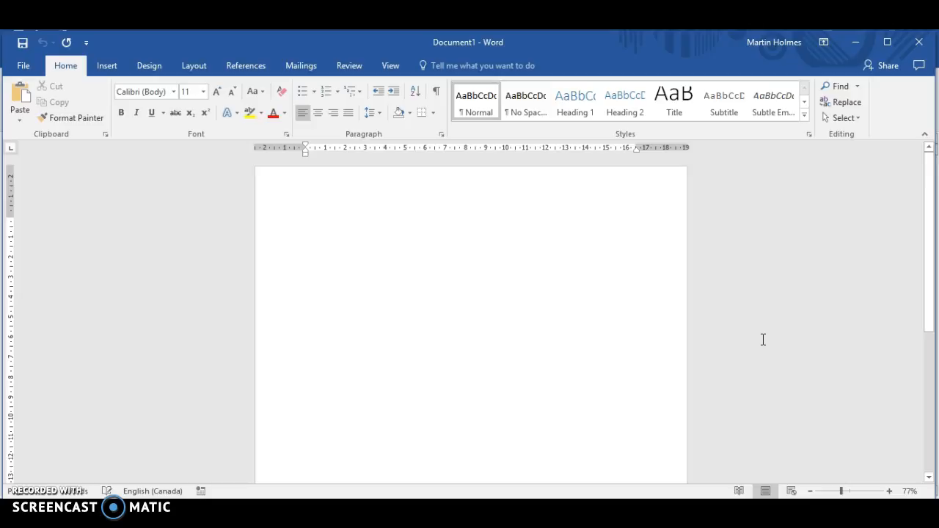
{"action": "left_click", "coordinate": [837, 304]}
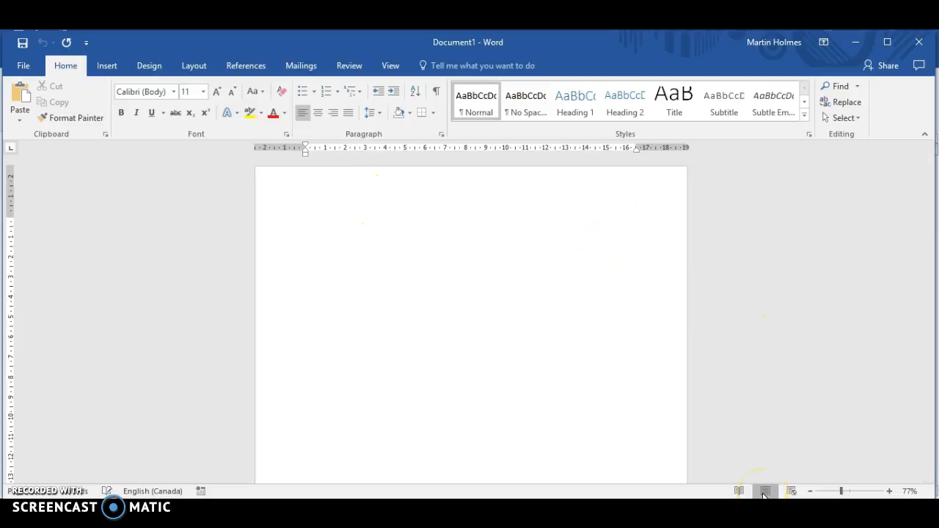
{"action": "left_click_drag", "start_coordinate": [929, 210], "coordinate": [929, 166]}
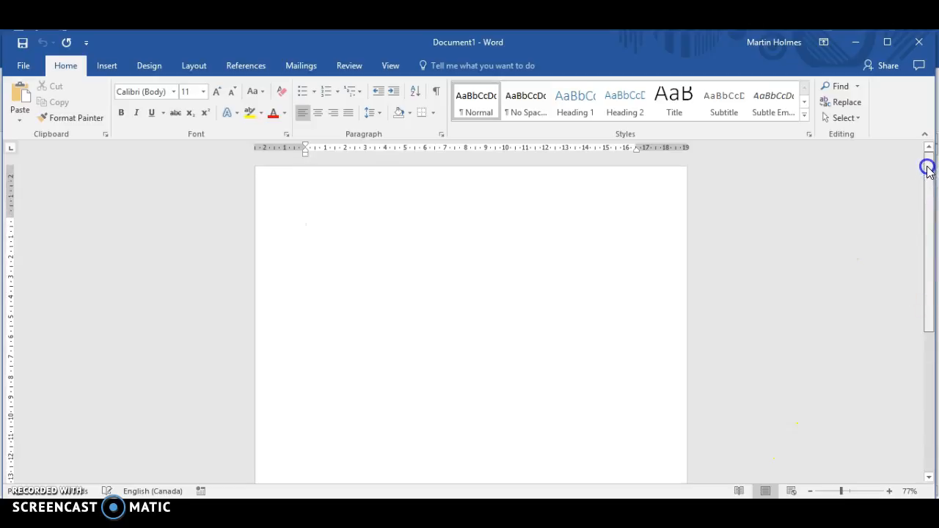
{"action": "left_click", "coordinate": [811, 491]}
{"action": "left_click", "coordinate": [811, 491]}
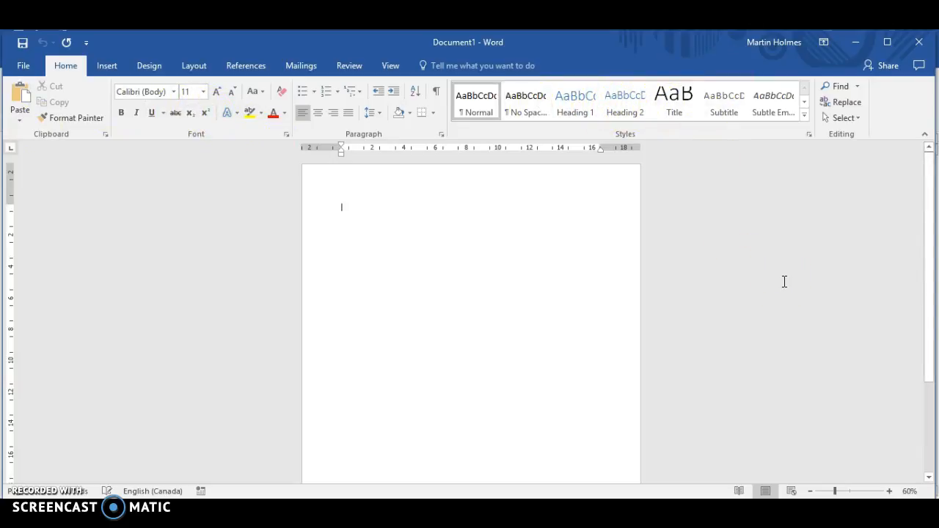
{"action": "left_click", "coordinate": [797, 302]}
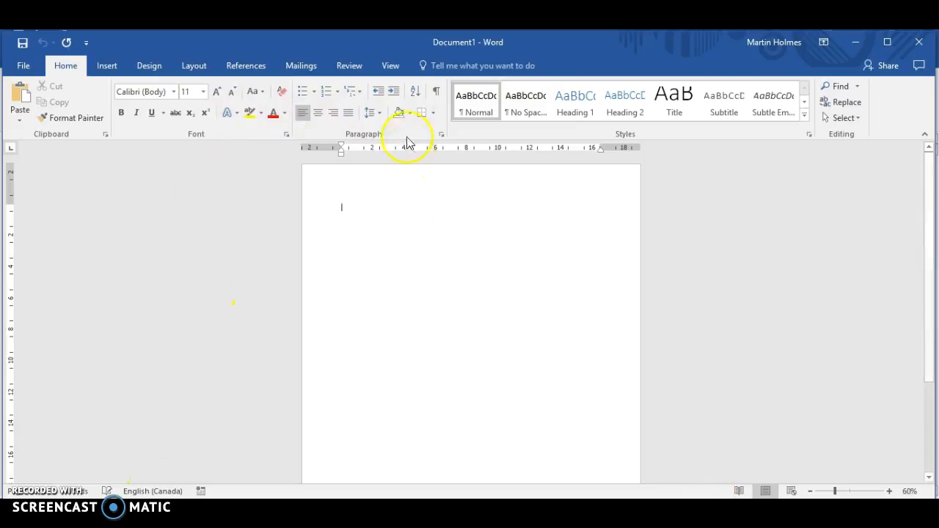
- Switch the blank document to Outline view and enter the level 1 headings Introduction, Background Info, Discussion and Conclusion
{"action": "left_click", "coordinate": [391, 65]}
{"action": "left_click", "coordinate": [120, 87]}
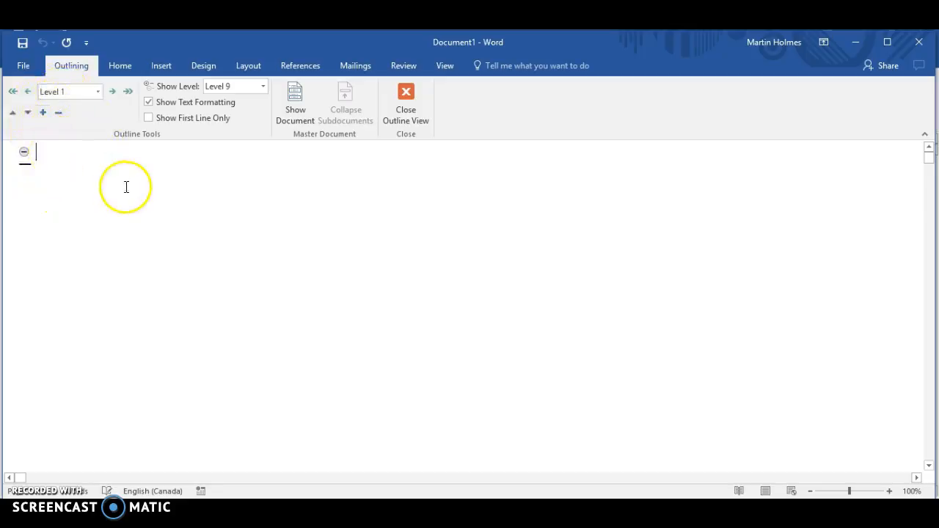
{"action": "type", "text": "Introduction"}
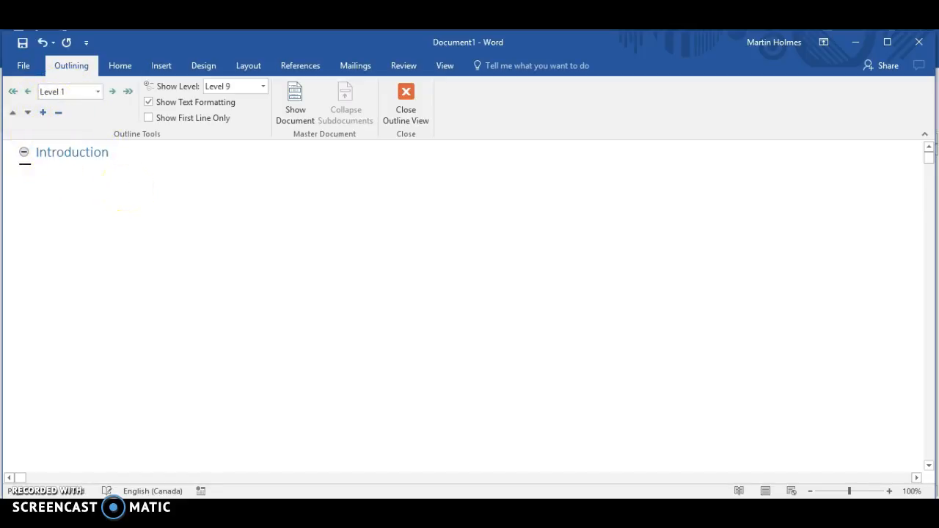
{"action": "key", "text": "Return"}
{"action": "type", "text": "Background Info"}
{"action": "key", "text": "Return"}
{"action": "type", "text": "Disuc"}
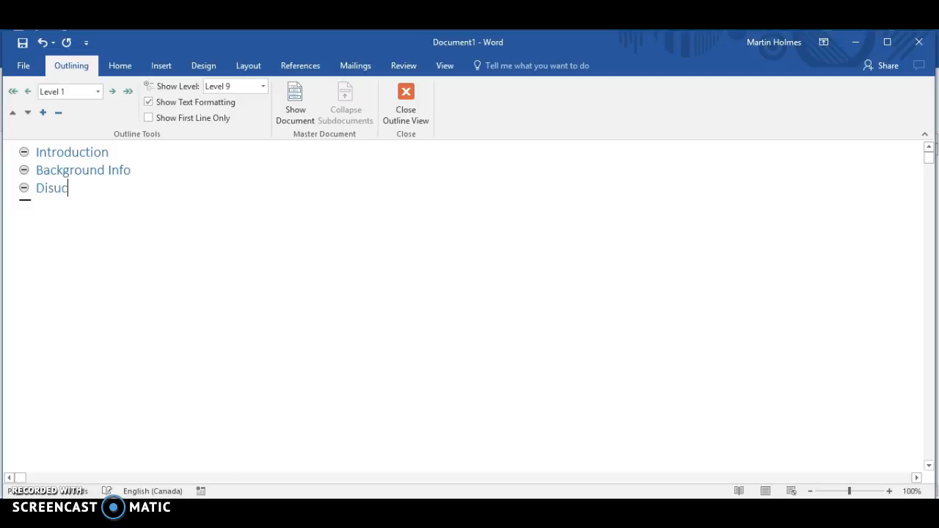
{"action": "key", "text": "BackSpace"}
{"action": "key", "text": "BackSpace"}
{"action": "type", "text": "cussion"}
{"action": "key", "text": "Return"}
{"action": "type", "text": "Conclusion"}
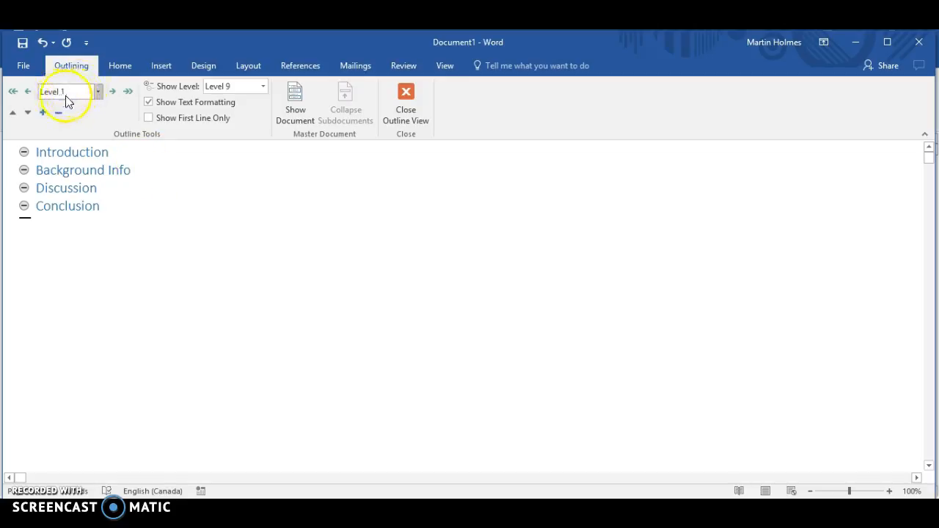
- Check which paragraph style the Introduction heading uses, and return to the outlining tools
{"action": "left_click", "coordinate": [63, 152]}
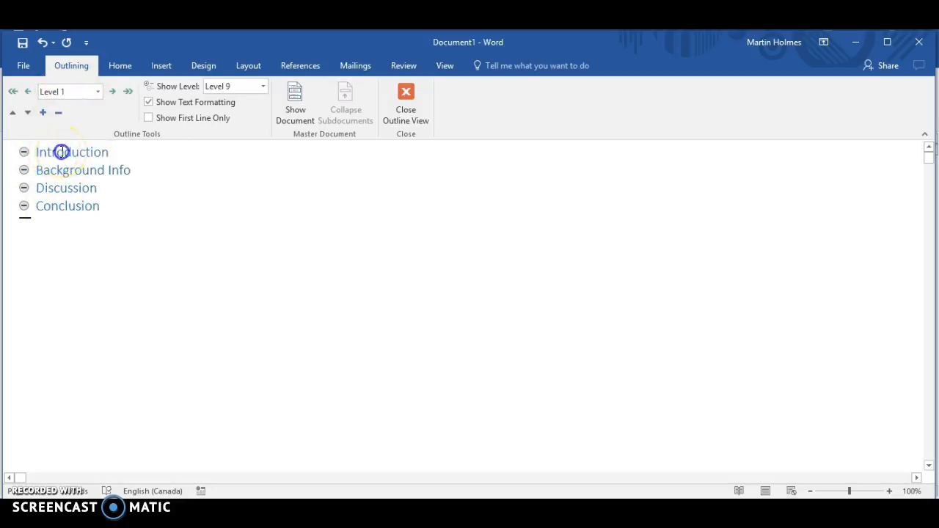
{"action": "left_click", "coordinate": [117, 66]}
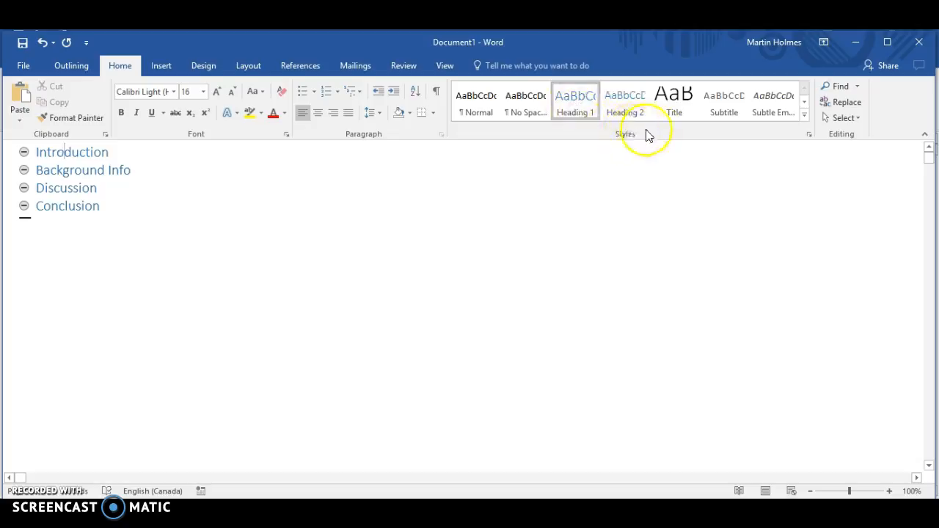
{"action": "left_click", "coordinate": [72, 65]}
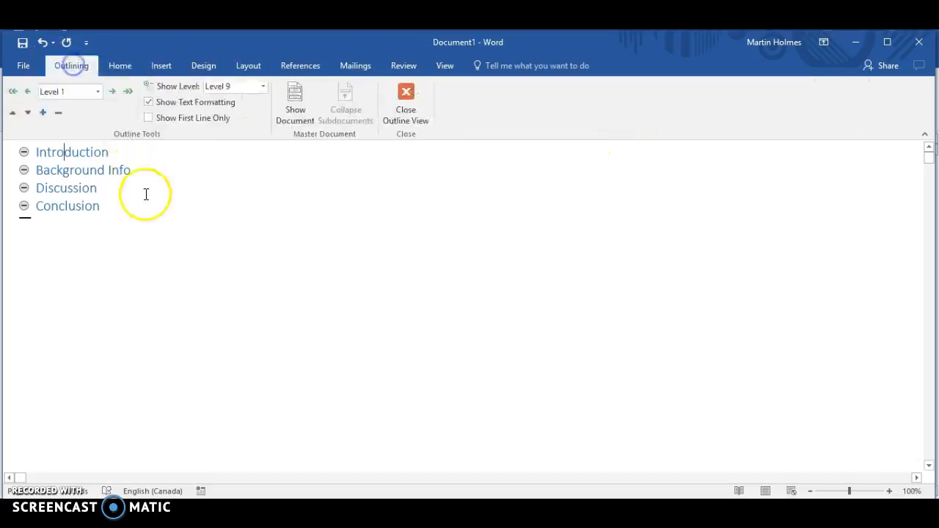
- Insert an empty level 2 entry directly beneath the Introduction heading
{"action": "left_click", "coordinate": [123, 152]}
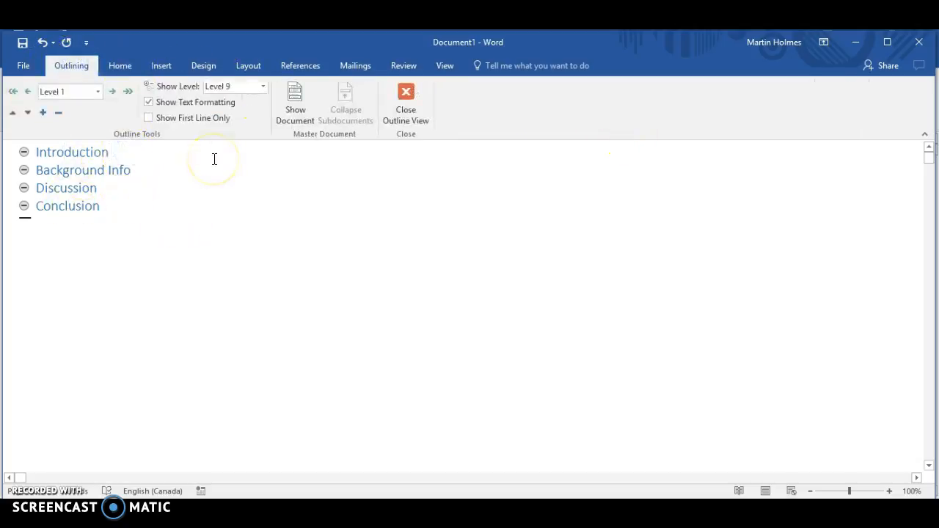
{"action": "key", "text": "Return"}
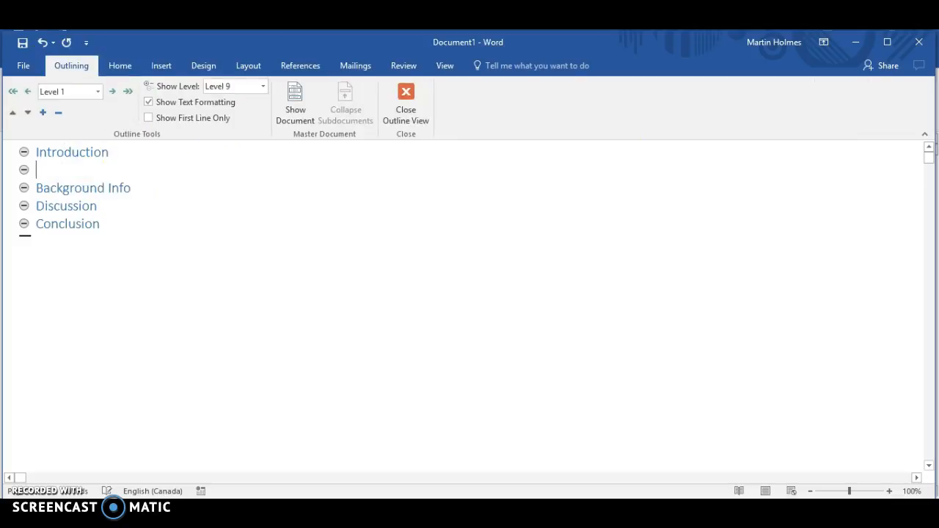
{"action": "key", "text": "Tab"}
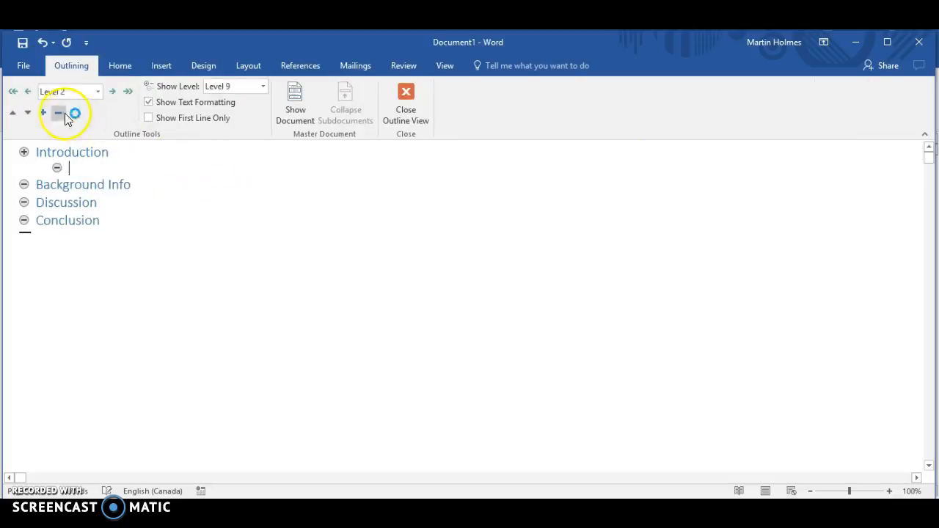
- Promote and demote the empty entry under Introduction between levels 1 and 3, and put it back at level 2
{"action": "left_click", "coordinate": [26, 91]}
{"action": "left_click", "coordinate": [111, 93]}
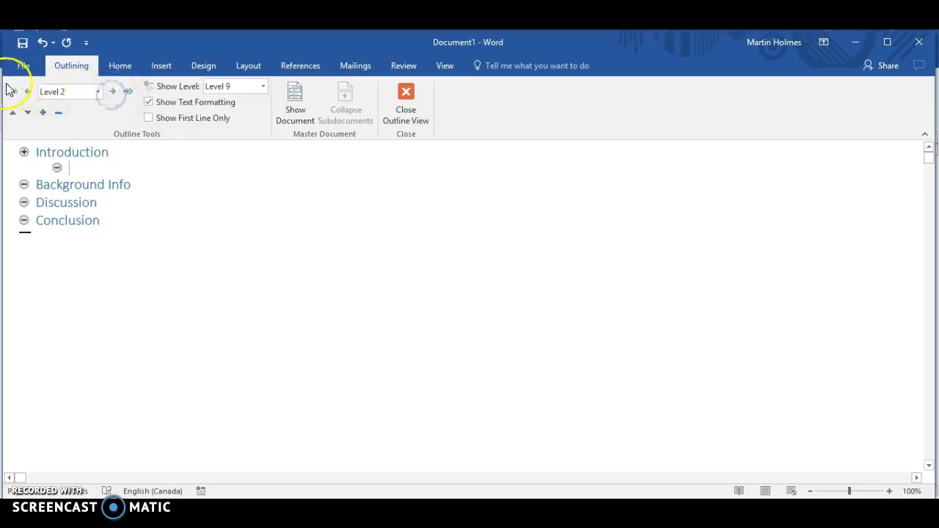
{"action": "left_click", "coordinate": [28, 91]}
{"action": "left_click", "coordinate": [110, 93]}
{"action": "left_click", "coordinate": [111, 92]}
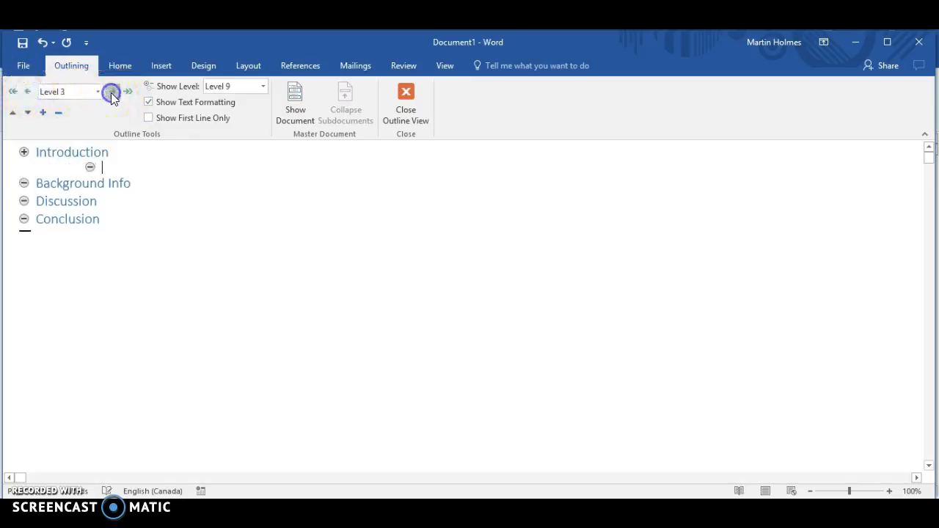
{"action": "left_click", "coordinate": [28, 91]}
{"action": "left_click", "coordinate": [28, 91]}
{"action": "left_click", "coordinate": [28, 91]}
{"action": "left_click", "coordinate": [111, 91]}
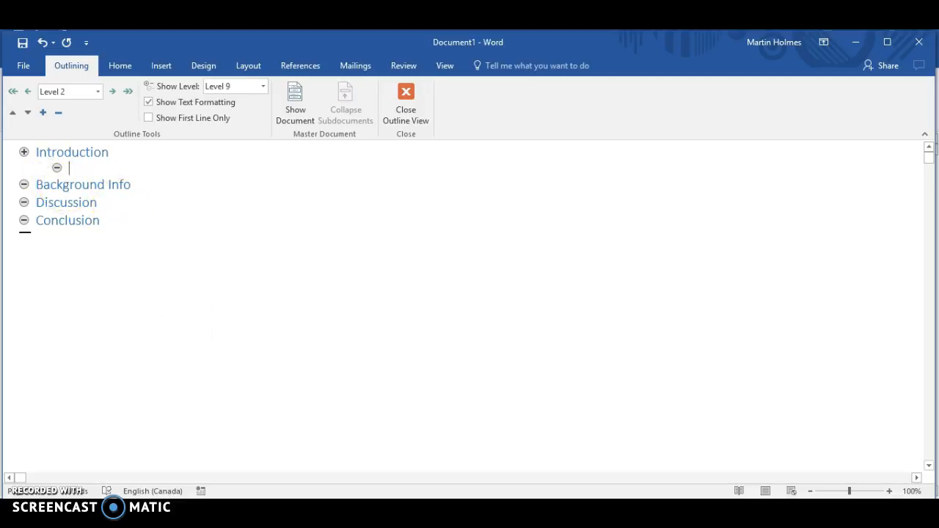
- Switch to Document2 and examine the Title, Thesis and Motive lines that open the outline
{"action": "left_click", "coordinate": [594, 488]}
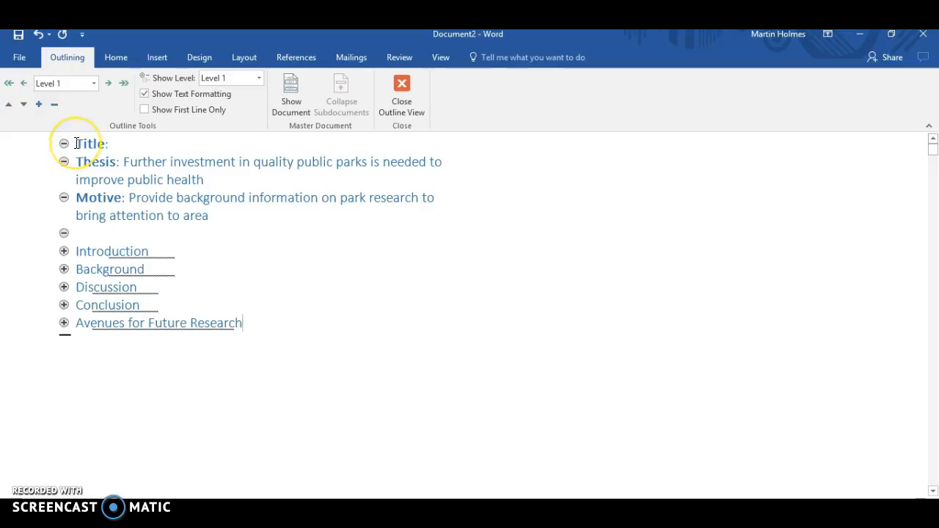
{"action": "left_click_drag", "start_coordinate": [76, 143], "coordinate": [247, 210]}
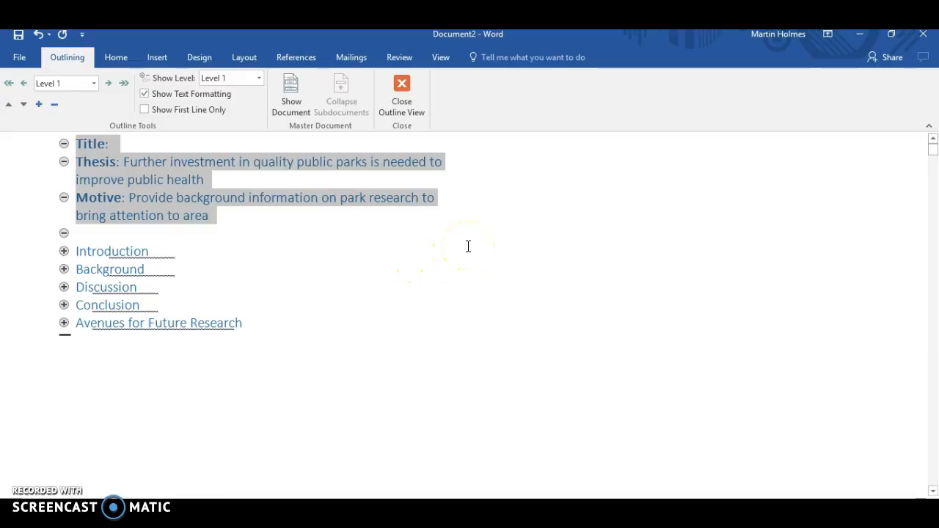
{"action": "left_click", "coordinate": [115, 144]}
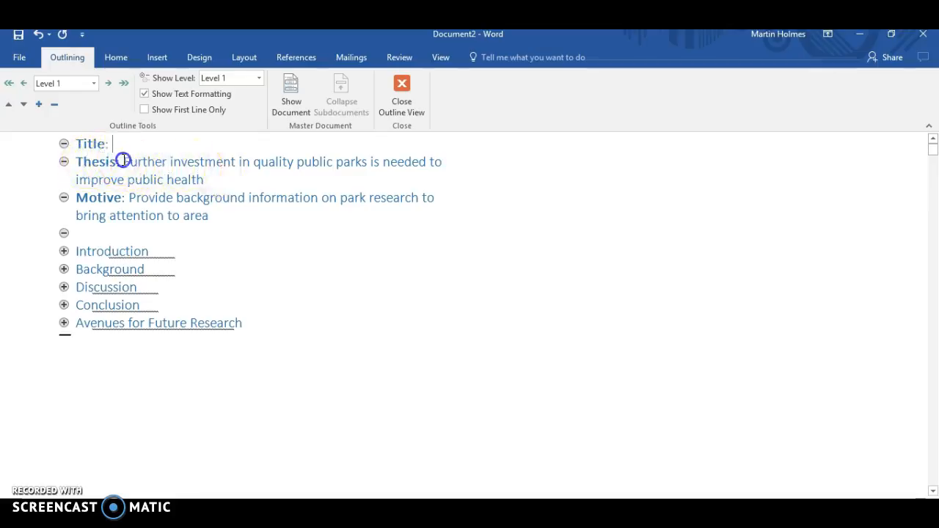
{"action": "left_click_drag", "start_coordinate": [122, 160], "coordinate": [210, 180]}
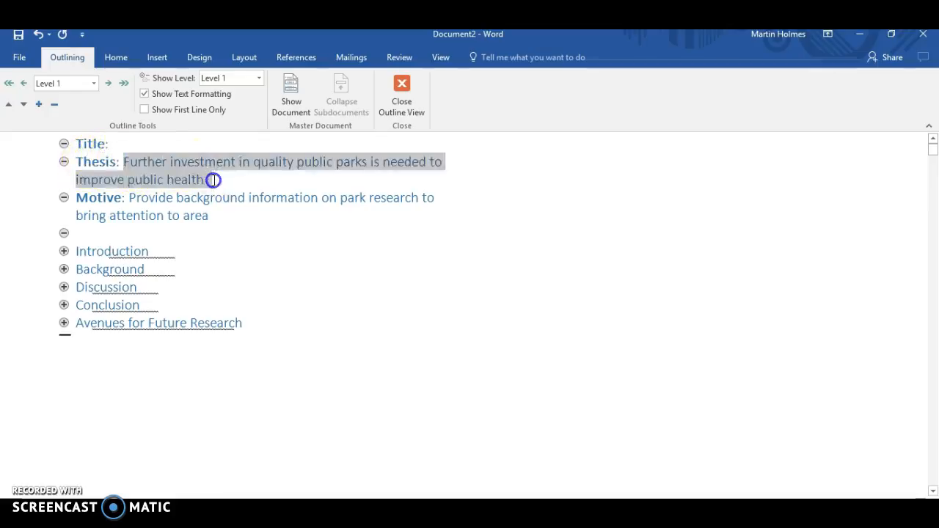
{"action": "left_click", "coordinate": [533, 177]}
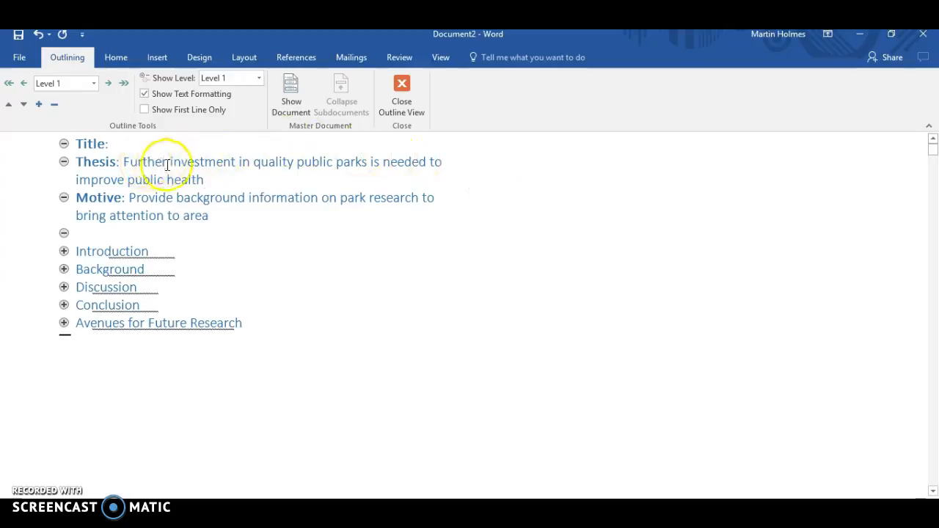
- Add a period at the end of the thesis sentence, after "public health"
{"action": "left_click", "coordinate": [212, 180]}
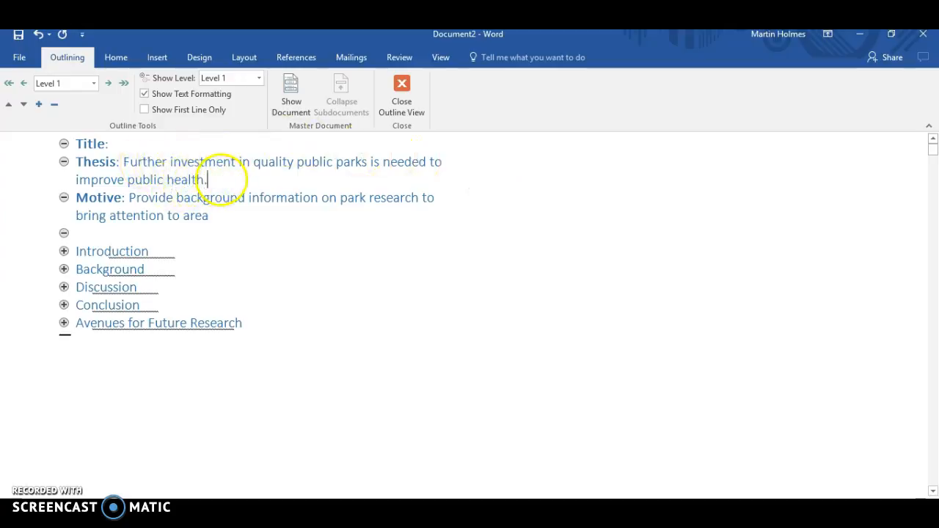
{"action": "left_click", "coordinate": [122, 200]}
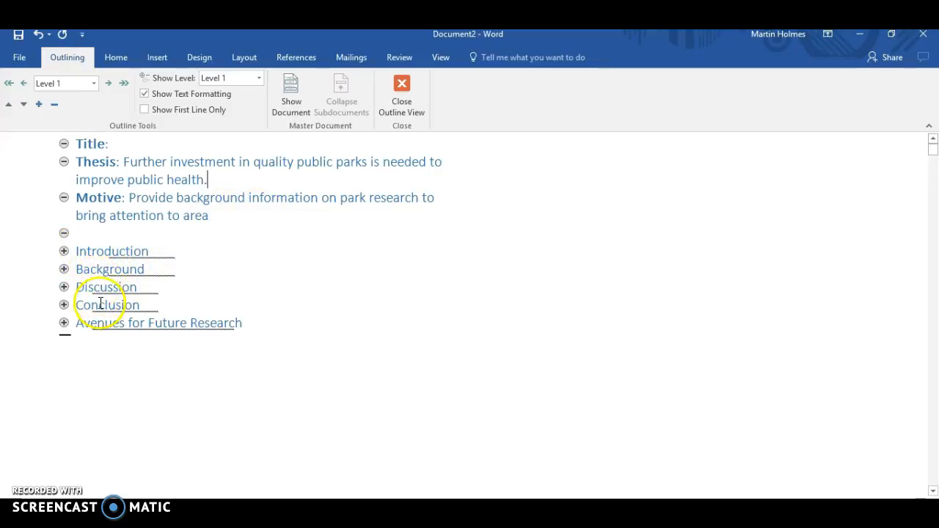
- Expand the Introduction section of the outline to show its subheadings
{"action": "left_click", "coordinate": [120, 251]}
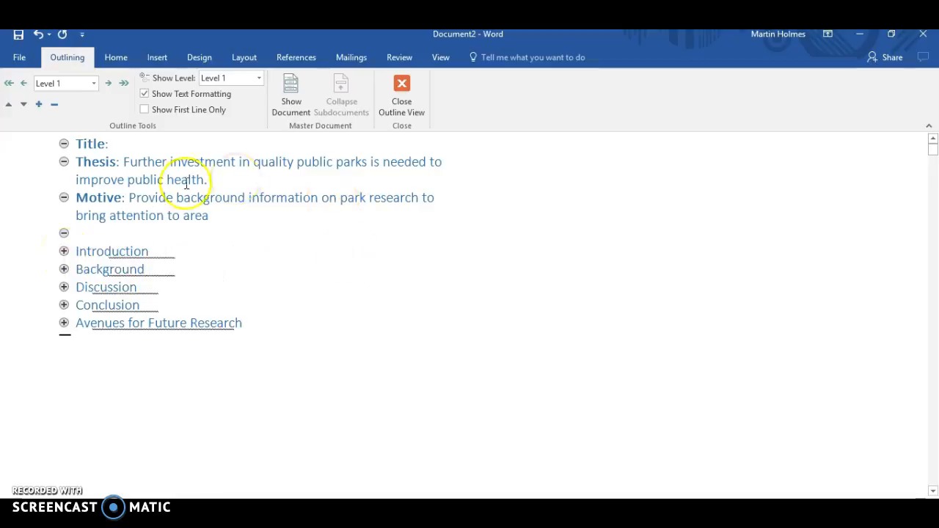
{"action": "double_click", "coordinate": [64, 251]}
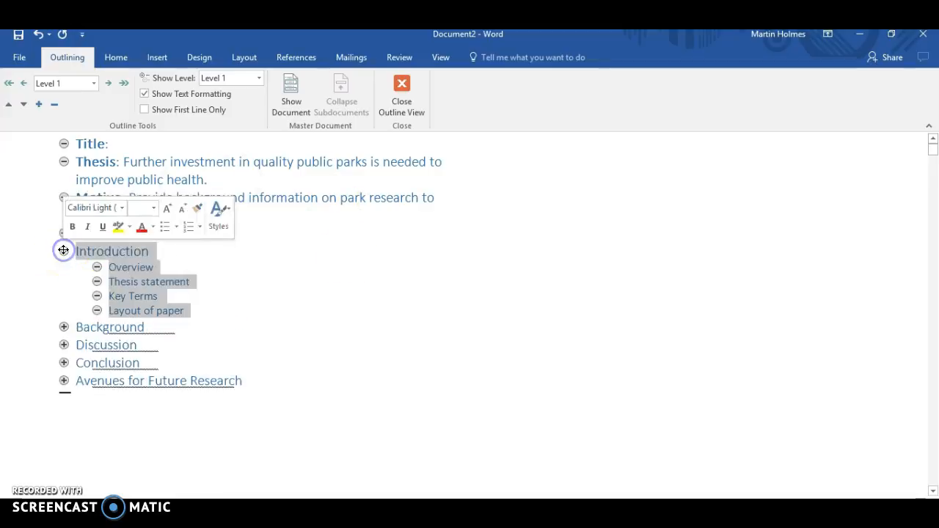
{"action": "left_click", "coordinate": [393, 297]}
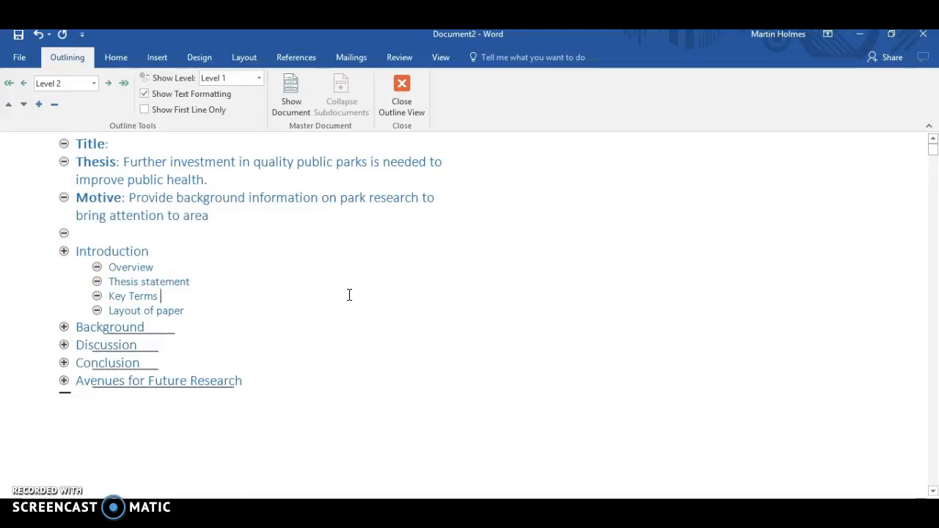
- Expand the Background section and collapse it again, and put the cursor in the Overview subheading
{"action": "left_click", "coordinate": [65, 328]}
{"action": "double_click", "coordinate": [66, 328]}
{"action": "double_click", "coordinate": [65, 327]}
{"action": "left_click", "coordinate": [263, 299]}
{"action": "left_click", "coordinate": [122, 269]}
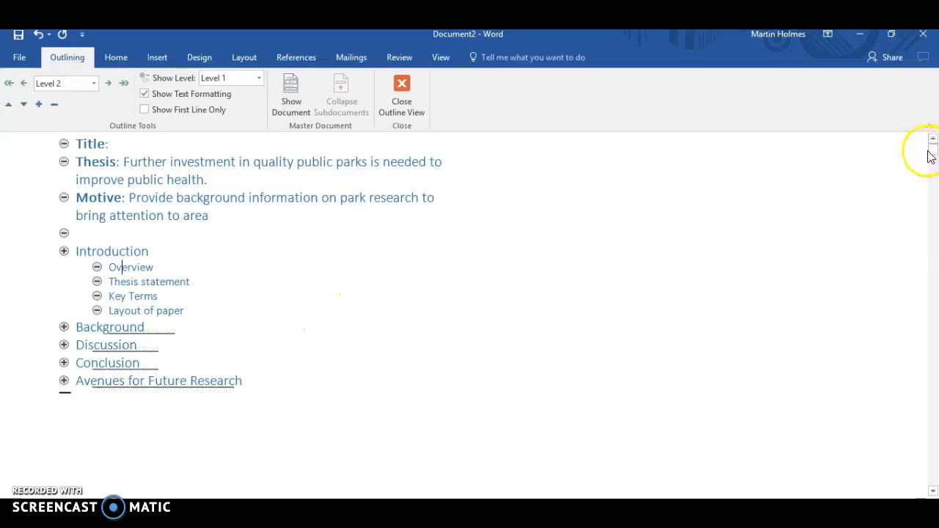
- Set the outline to show headings down to level 2
{"action": "left_click_drag", "start_coordinate": [934, 156], "coordinate": [933, 155]}
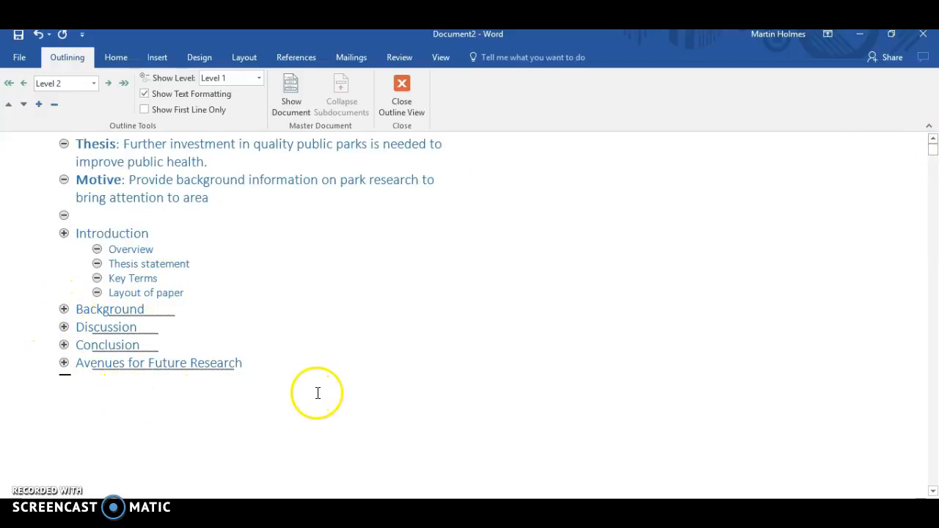
{"action": "left_click", "coordinate": [258, 78]}
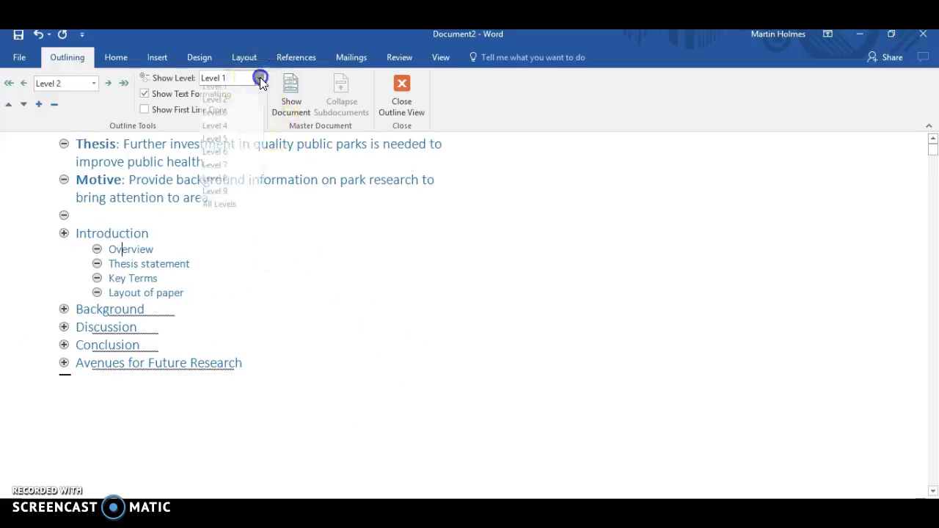
{"action": "left_click", "coordinate": [183, 74]}
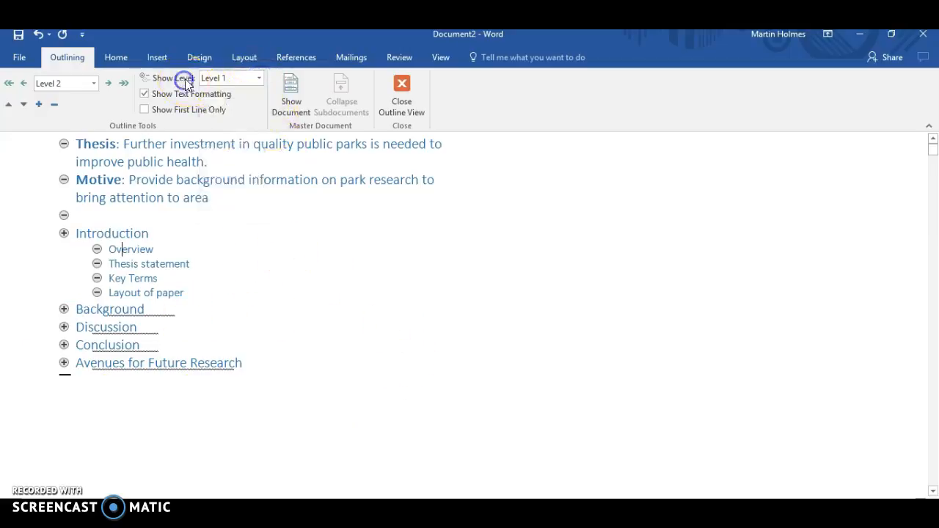
{"action": "left_click", "coordinate": [258, 78]}
{"action": "left_click", "coordinate": [215, 107]}
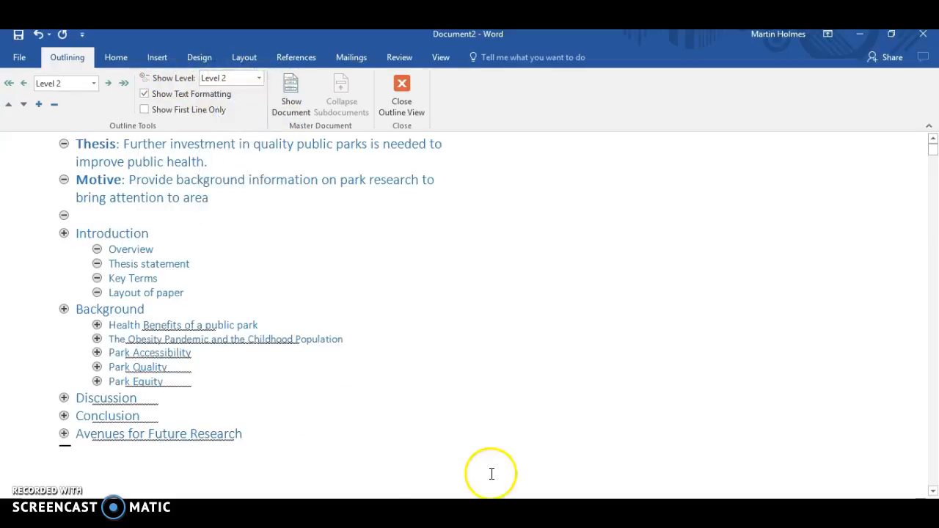
- Examine the subheadings under Background, including the one on the obesity pandemic and the childhood population
{"action": "left_click_drag", "start_coordinate": [932, 151], "coordinate": [931, 146]}
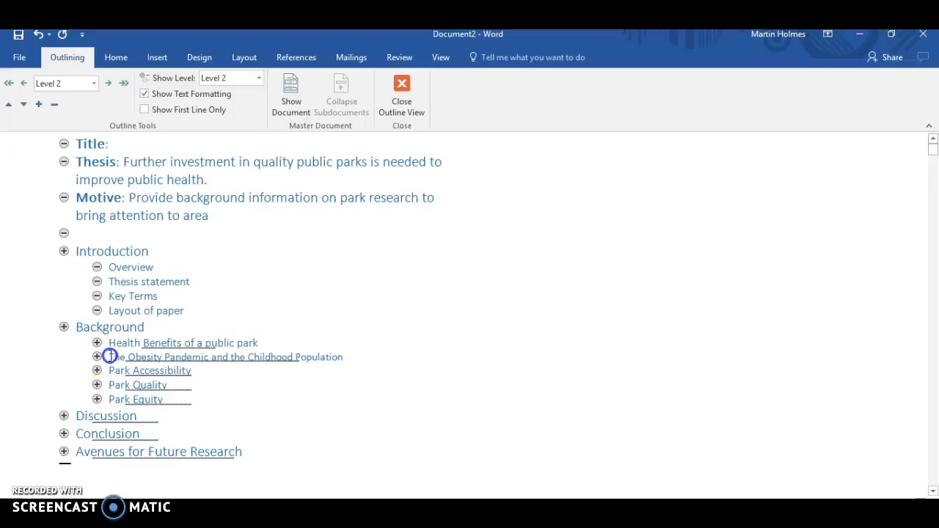
{"action": "left_click_drag", "start_coordinate": [108, 357], "coordinate": [147, 358]}
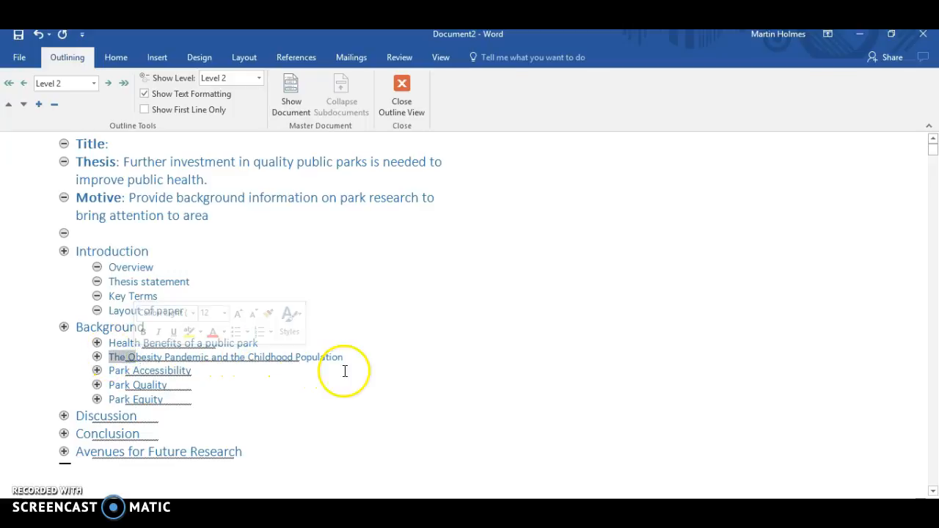
{"action": "left_click", "coordinate": [403, 363]}
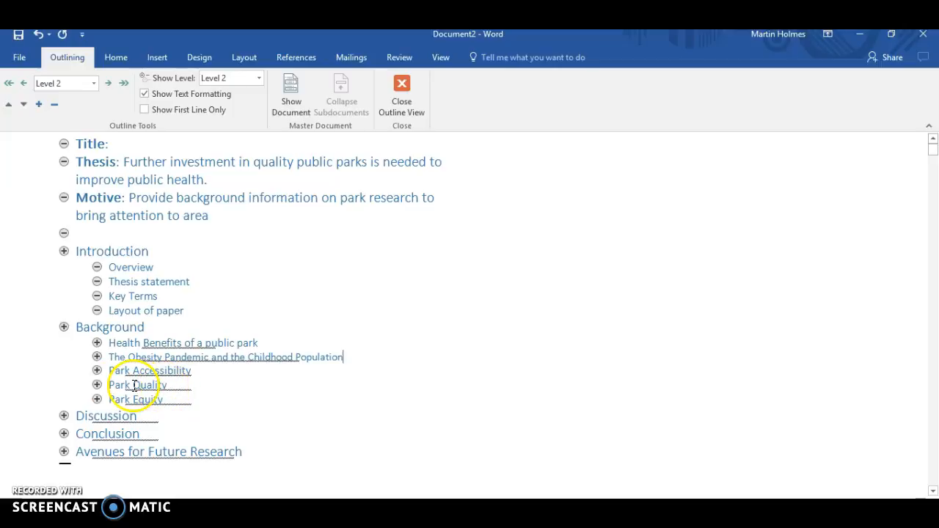
- Expand the obesity pandemic and childhood population section under Background to show its body text, and collapse it again
{"action": "left_click", "coordinate": [159, 198]}
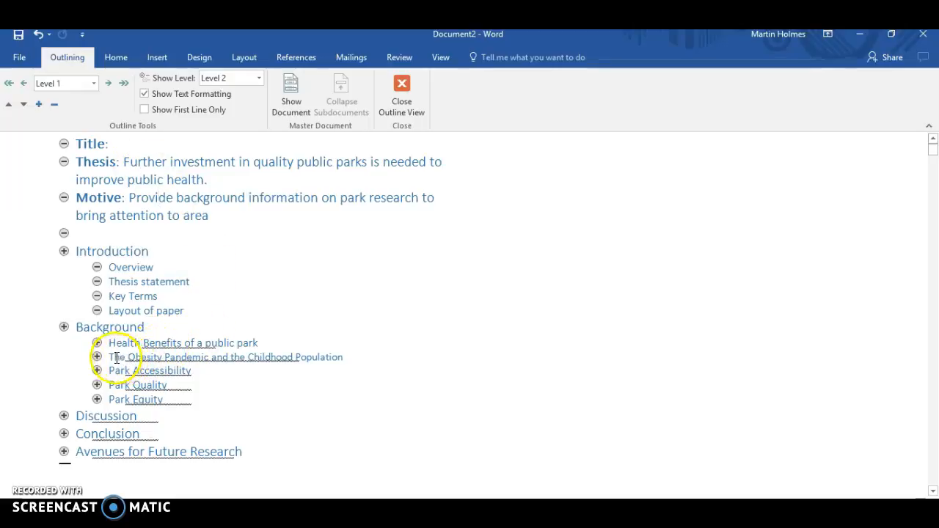
{"action": "left_click_drag", "start_coordinate": [110, 358], "coordinate": [319, 357]}
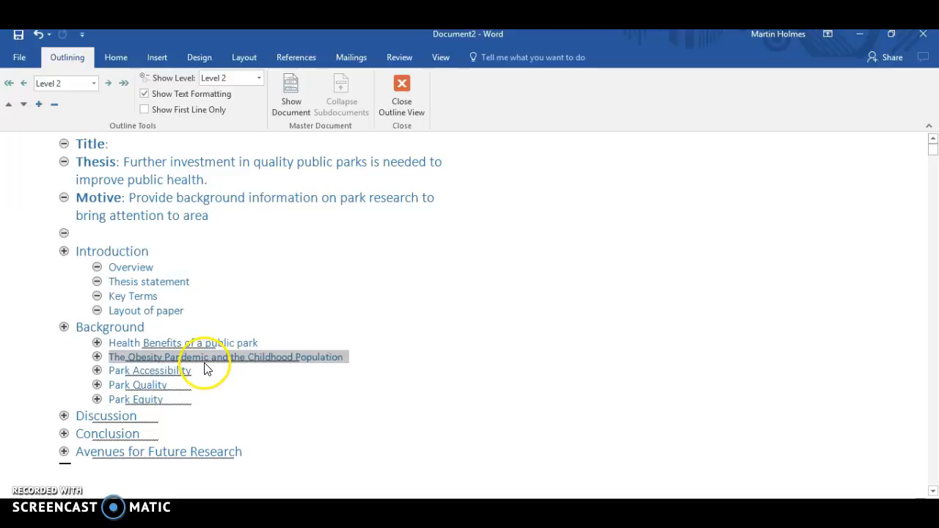
{"action": "left_click", "coordinate": [98, 358]}
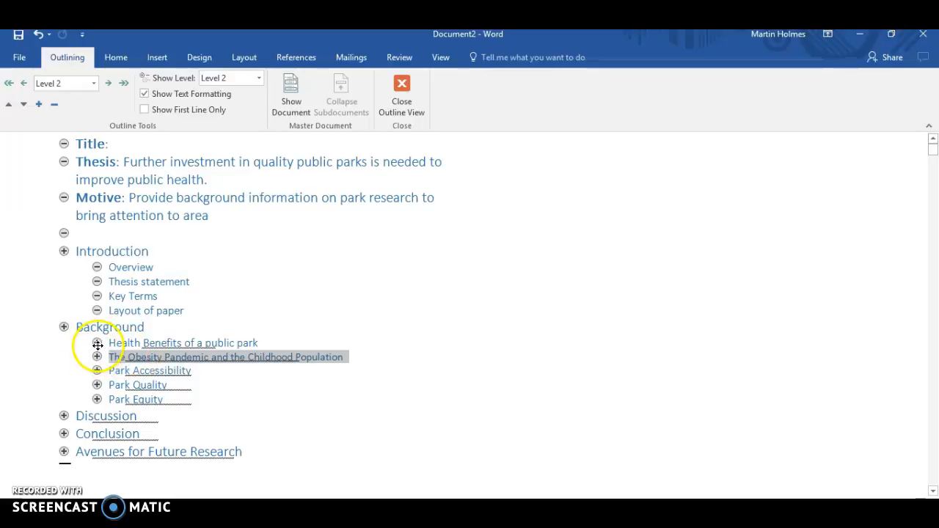
{"action": "double_click", "coordinate": [96, 357]}
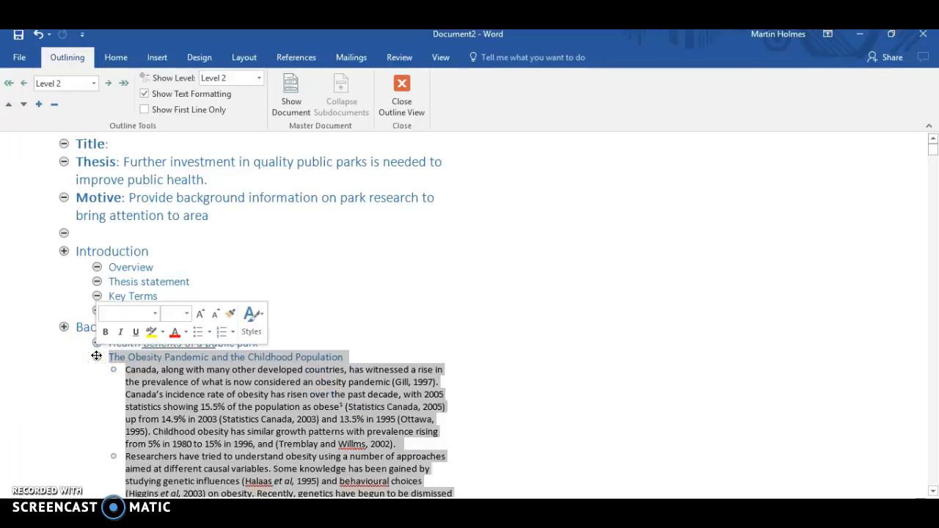
{"action": "left_click_drag", "start_coordinate": [933, 147], "coordinate": [933, 149]}
{"action": "double_click", "coordinate": [96, 286]}
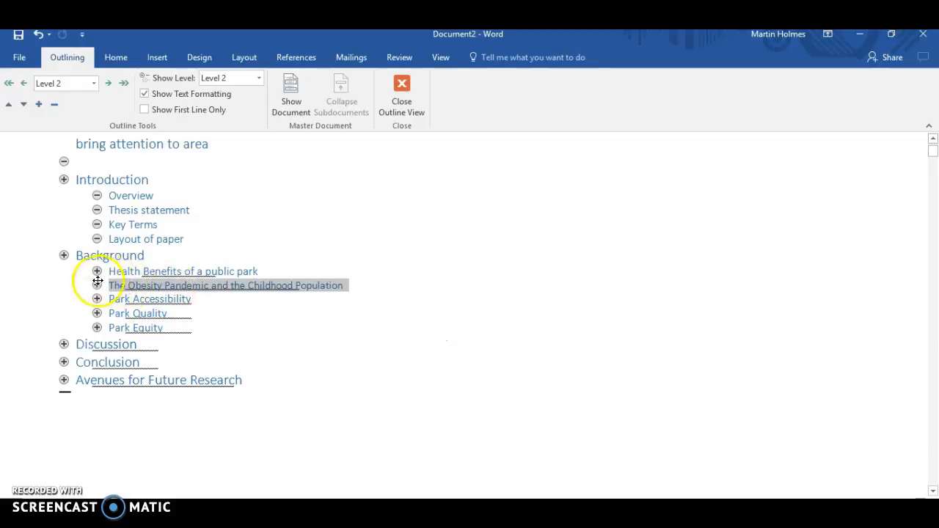
{"action": "left_click", "coordinate": [329, 294]}
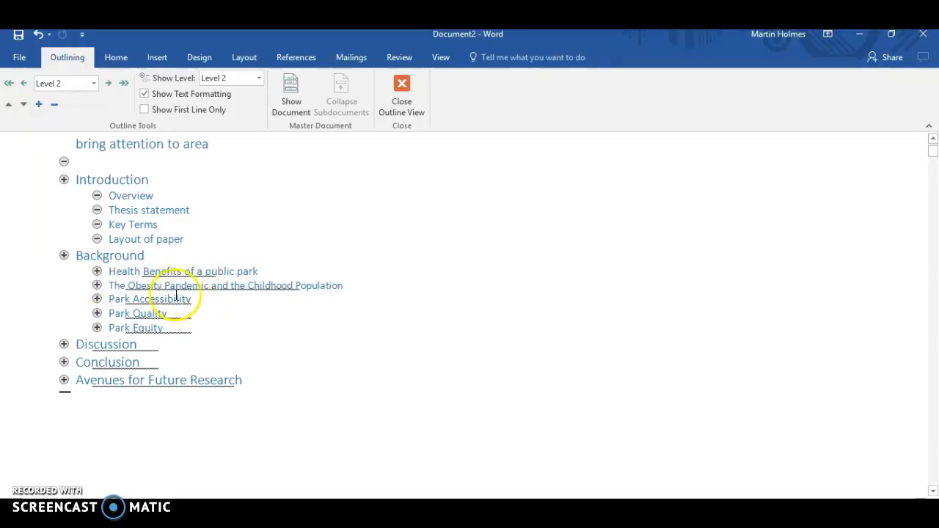
- Move the obesity pandemic and childhood population section above Health Benefits of a public park, making it the first subsection of Background
{"action": "left_click_drag", "start_coordinate": [97, 285], "coordinate": [93, 267]}
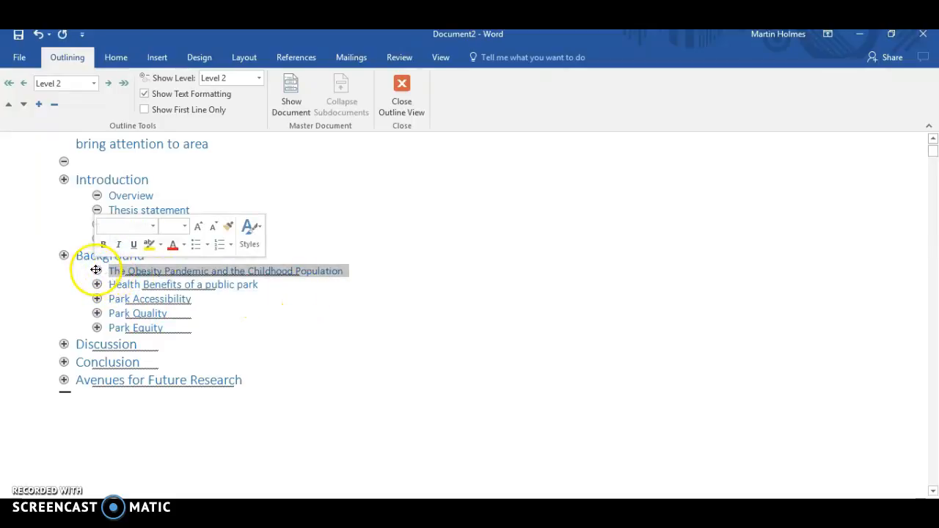
{"action": "mouse_move", "coordinate": [96, 285]}
{"action": "left_mouse_down"}
{"action": "mouse_move", "coordinate": [93, 268]}
{"action": "mouse_move", "coordinate": [96, 286]}
{"action": "left_mouse_up"}
{"action": "left_click", "coordinate": [271, 327]}
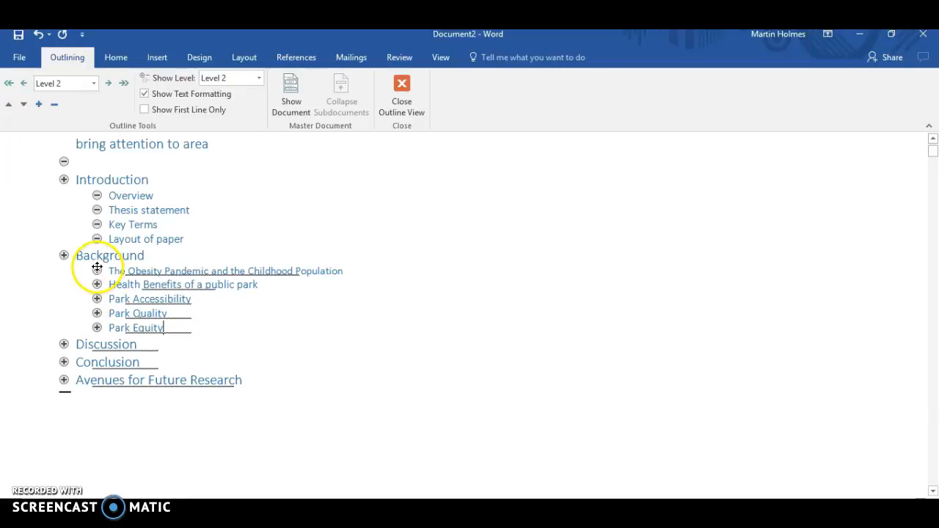
{"action": "mouse_move", "coordinate": [97, 298]}
{"action": "left_mouse_down"}
{"action": "mouse_move", "coordinate": [87, 301]}
{"action": "mouse_move", "coordinate": [95, 319]}
{"action": "mouse_move", "coordinate": [96, 300]}
{"action": "left_mouse_up"}
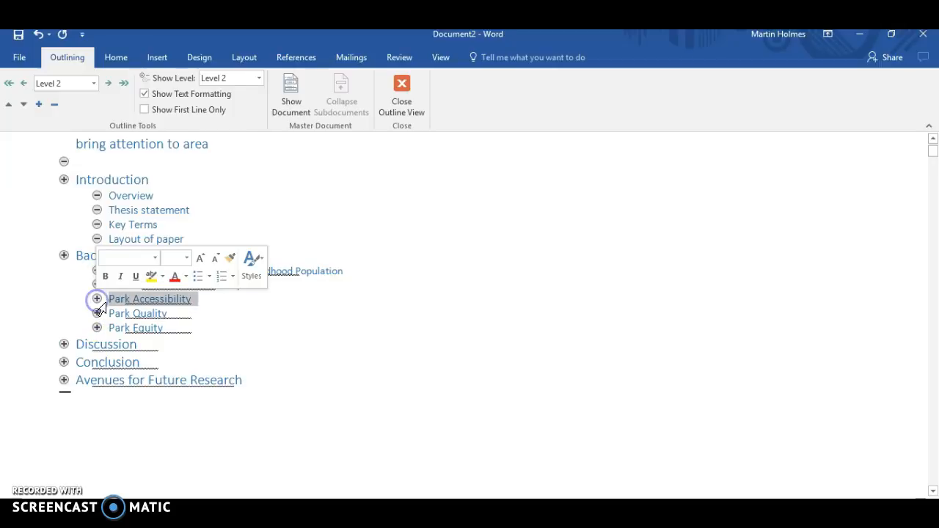
{"action": "left_click", "coordinate": [402, 402]}
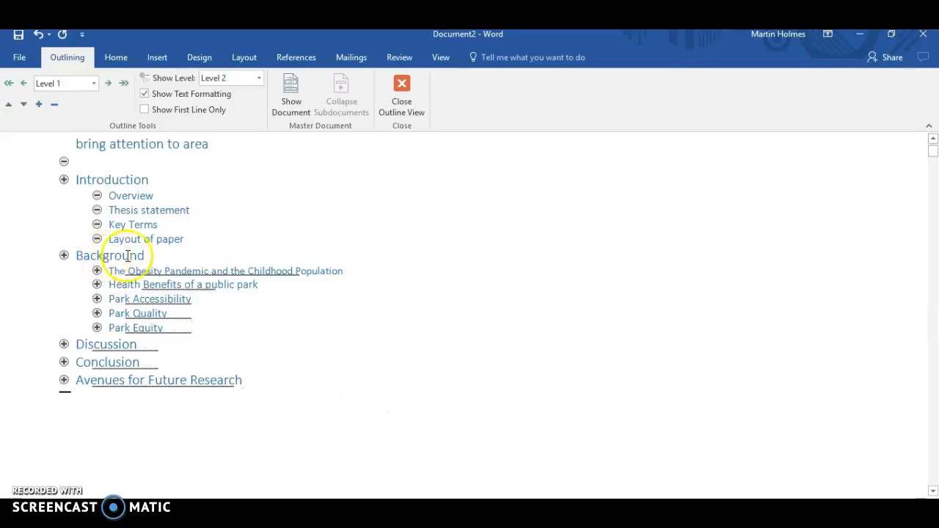
- Expand the relocated obesity section and look through its body text paragraphs
{"action": "left_click_drag", "start_coordinate": [932, 156], "coordinate": [933, 154]}
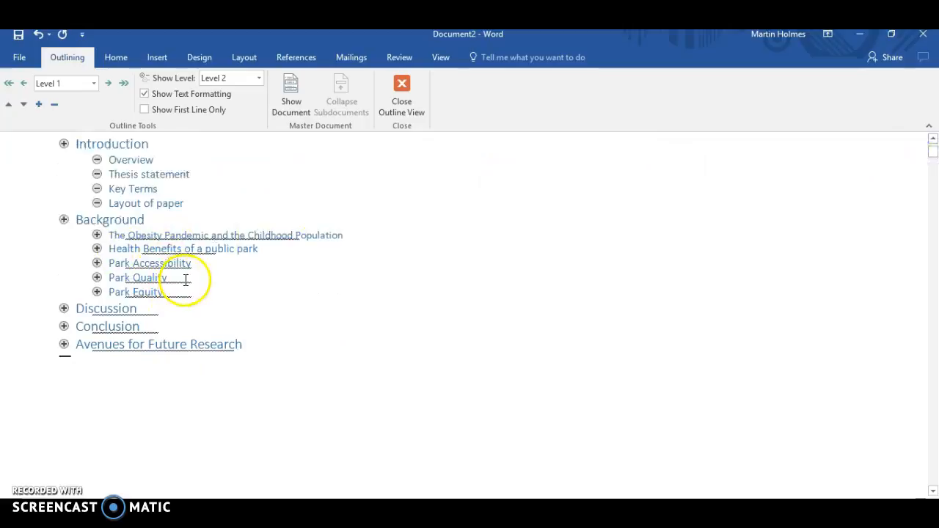
{"action": "double_click", "coordinate": [98, 234]}
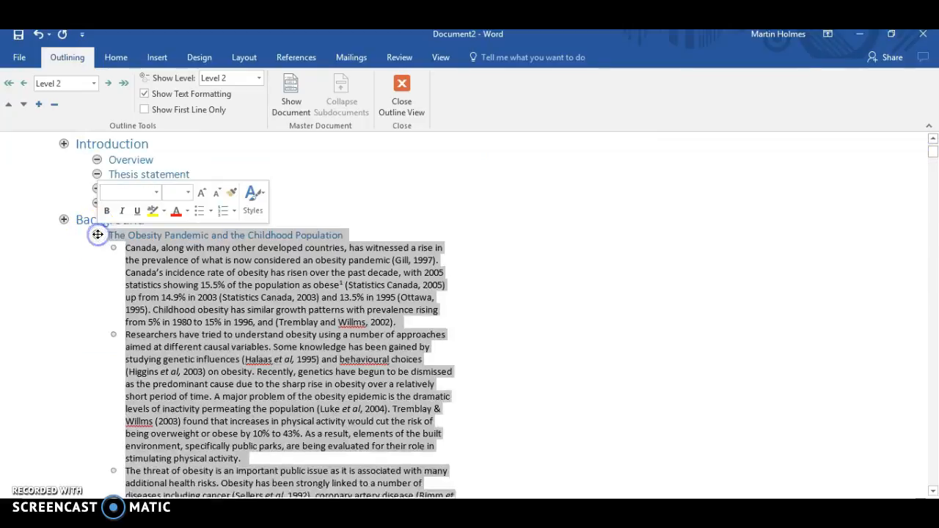
{"action": "mouse_move", "coordinate": [933, 153]}
{"action": "left_mouse_down"}
{"action": "mouse_move", "coordinate": [935, 176]}
{"action": "mouse_move", "coordinate": [935, 146]}
{"action": "mouse_move", "coordinate": [935, 160]}
{"action": "left_mouse_up"}
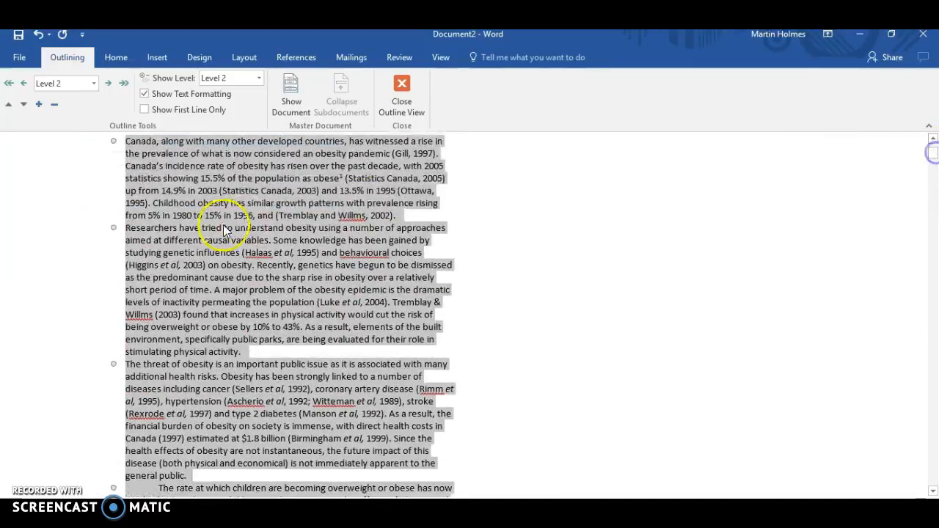
{"action": "left_click", "coordinate": [932, 138]}
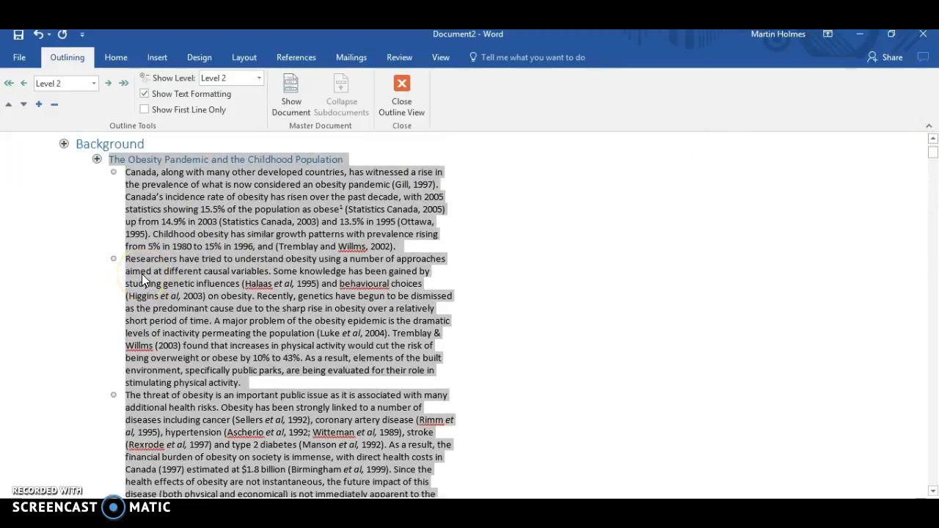
{"action": "left_click", "coordinate": [244, 184]}
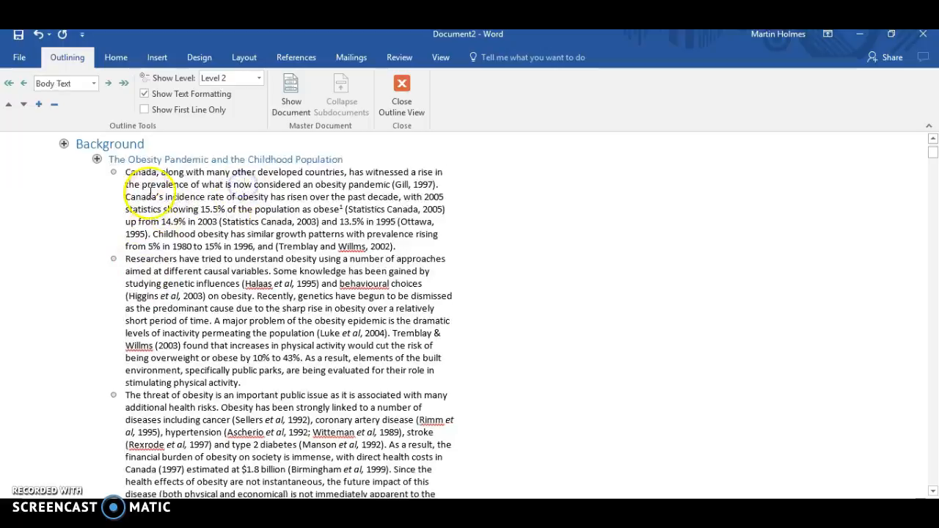
{"action": "left_click", "coordinate": [142, 174]}
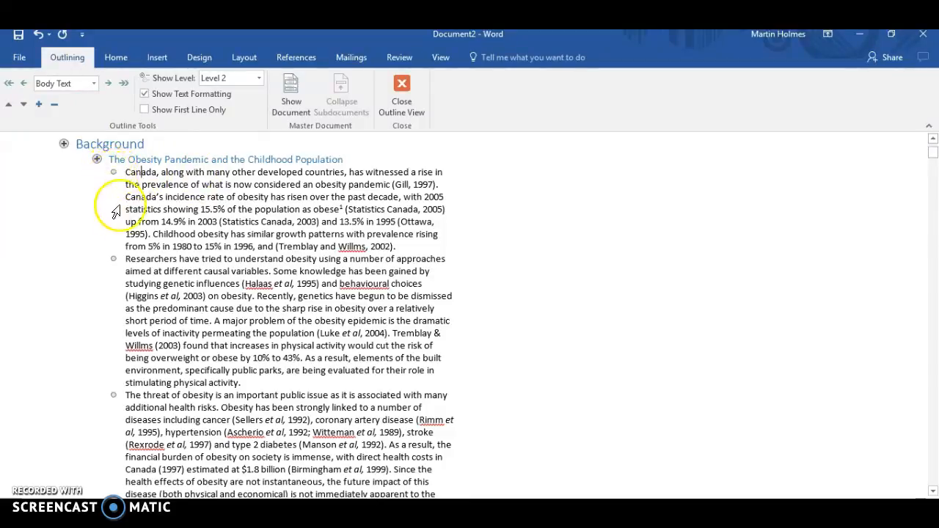
{"action": "left_click_drag", "start_coordinate": [103, 195], "coordinate": [122, 396]}
{"action": "left_click", "coordinate": [719, 262]}
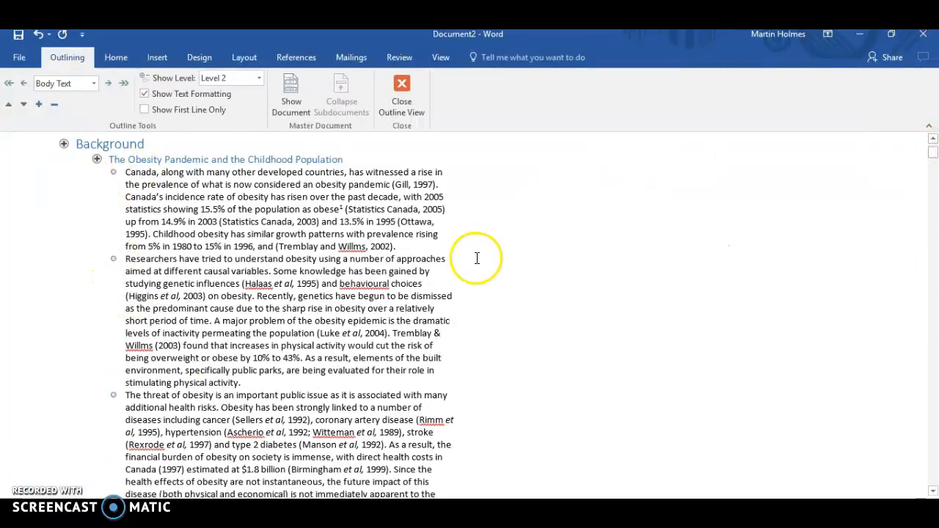
{"action": "left_click_drag", "start_coordinate": [935, 152], "coordinate": [935, 152]}
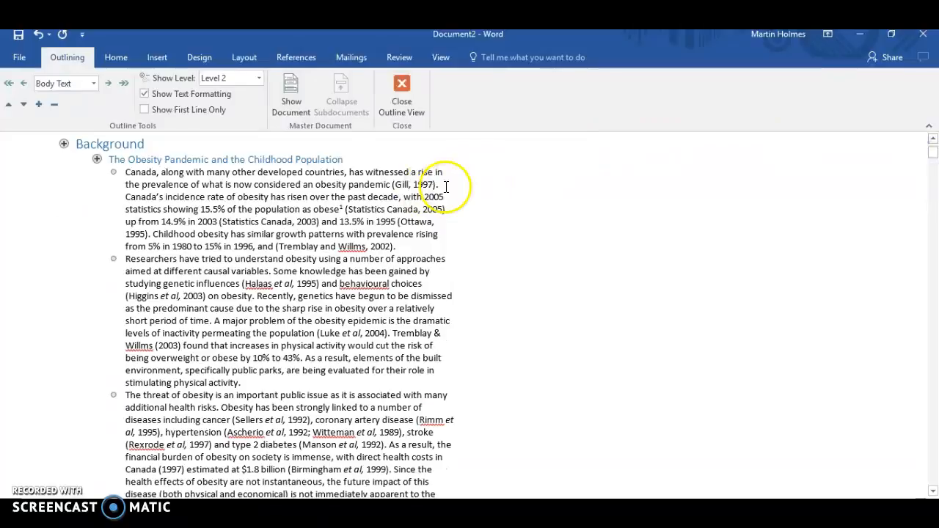
- Split the opening sentence of the first obesity paragraph into its own paragraph, and rejoin it with the text that follows
{"action": "left_click", "coordinate": [440, 185]}
{"action": "key", "text": "Return"}
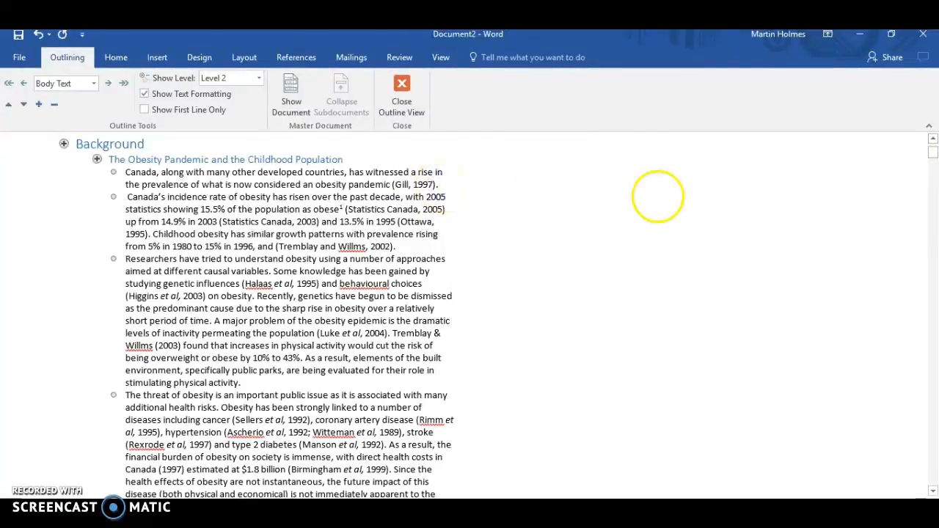
{"action": "left_click_drag", "start_coordinate": [125, 172], "coordinate": [440, 185]}
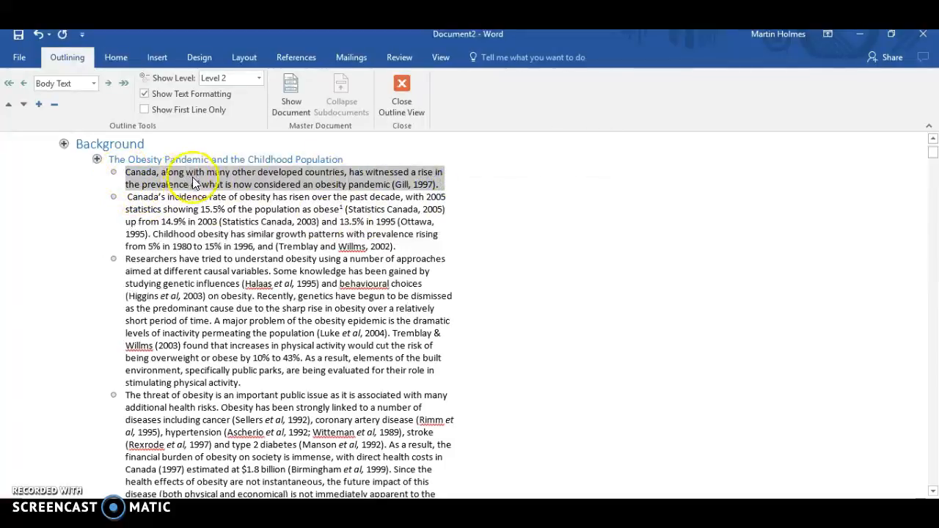
{"action": "left_click_drag", "start_coordinate": [193, 177], "coordinate": [314, 178]}
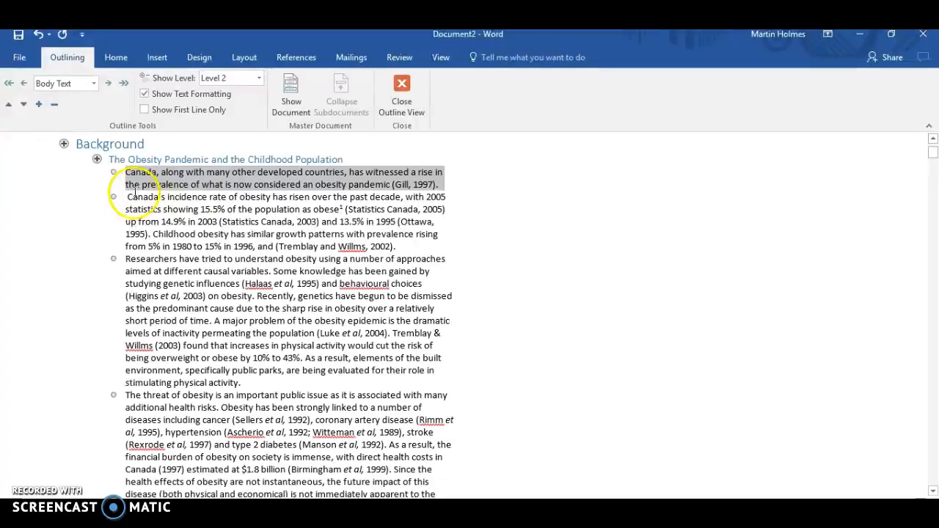
{"action": "left_click", "coordinate": [439, 184]}
{"action": "key", "text": "Delete"}
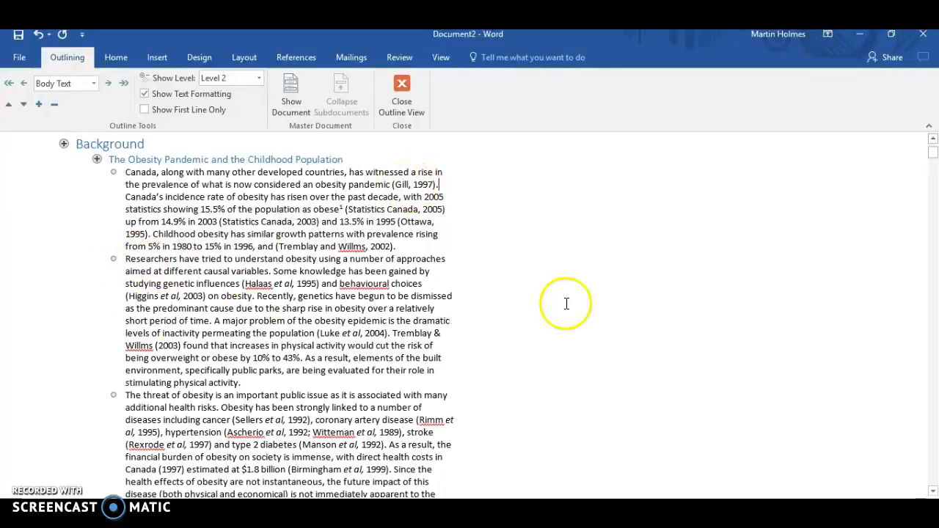
- Collapse the obesity pandemic and childhood population section so only its heading shows
{"action": "mouse_move", "coordinate": [932, 151]}
{"action": "left_mouse_down"}
{"action": "mouse_move", "coordinate": [932, 180]}
{"action": "mouse_move", "coordinate": [932, 150]}
{"action": "left_mouse_up"}
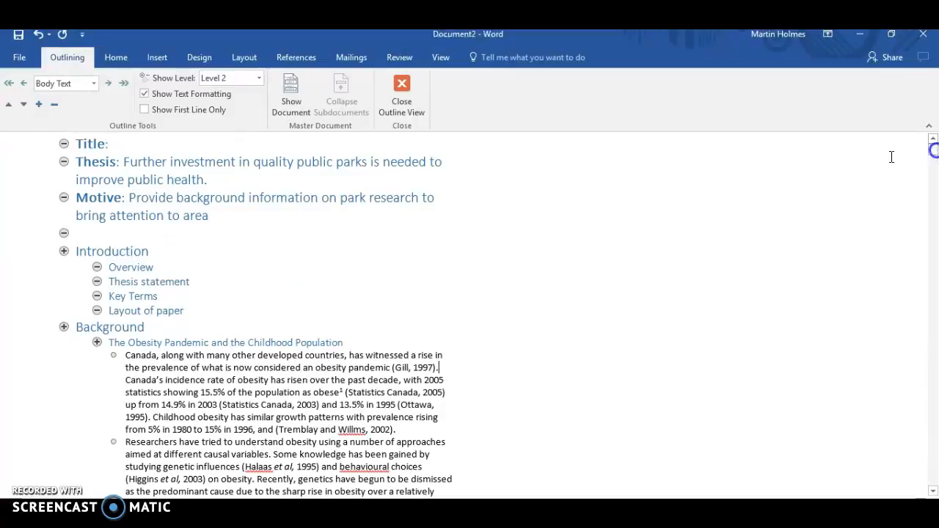
{"action": "double_click", "coordinate": [97, 342]}
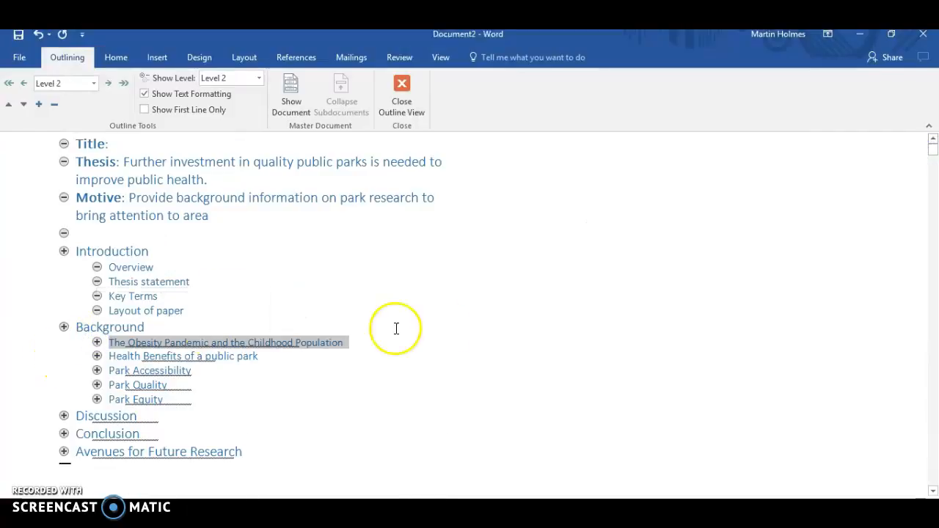
{"action": "left_click", "coordinate": [525, 332]}
{"action": "left_click", "coordinate": [932, 151]}
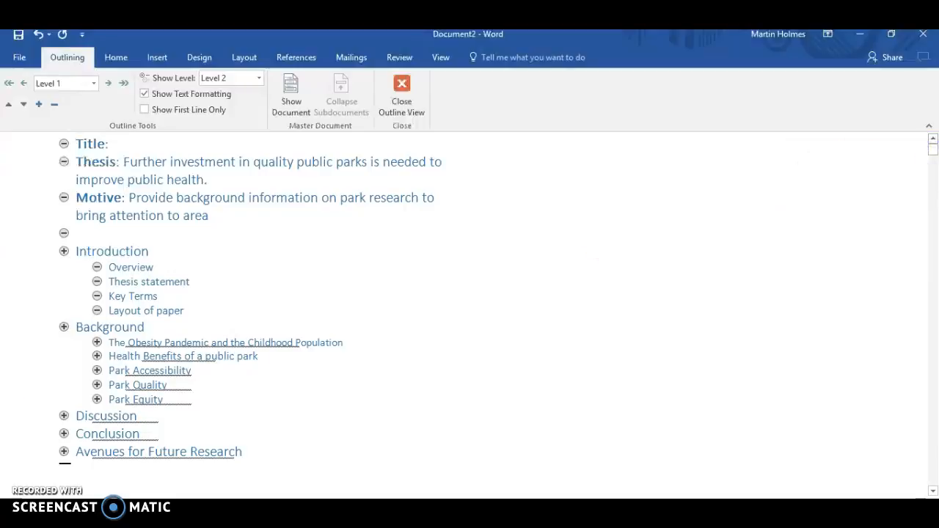
- Expand the Park Accessibility section, look through its body text, and collapse it again
{"action": "double_click", "coordinate": [97, 370]}
{"action": "left_click_drag", "start_coordinate": [932, 151], "coordinate": [933, 158]}
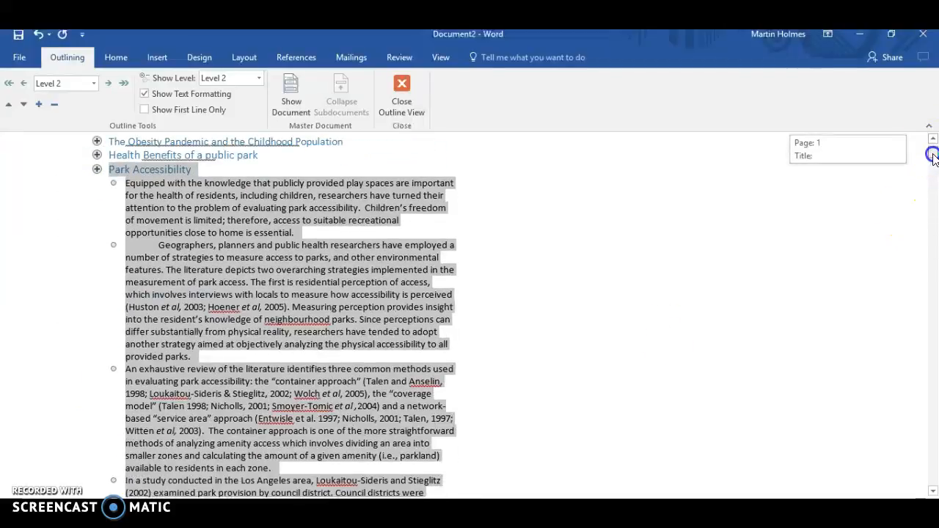
{"action": "left_click_drag", "start_coordinate": [933, 164], "coordinate": [934, 166]}
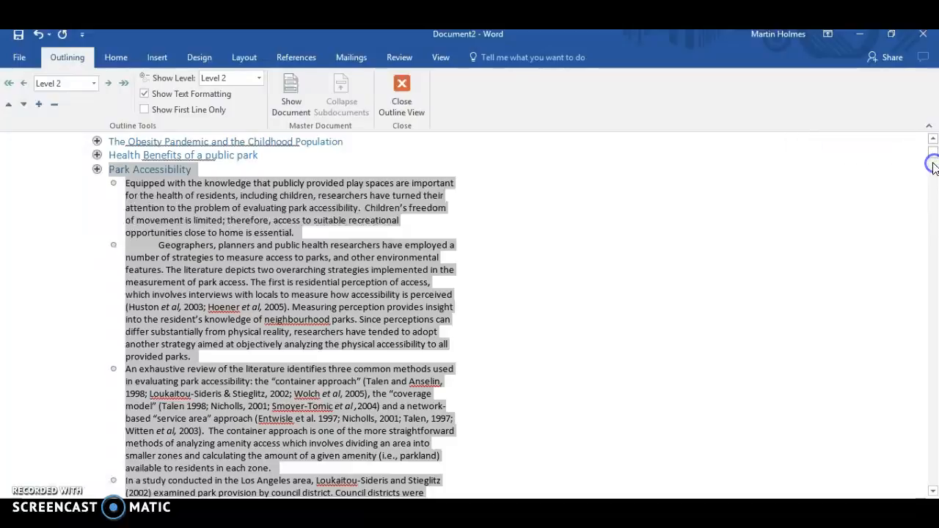
{"action": "left_click_drag", "start_coordinate": [932, 493], "coordinate": [932, 493]}
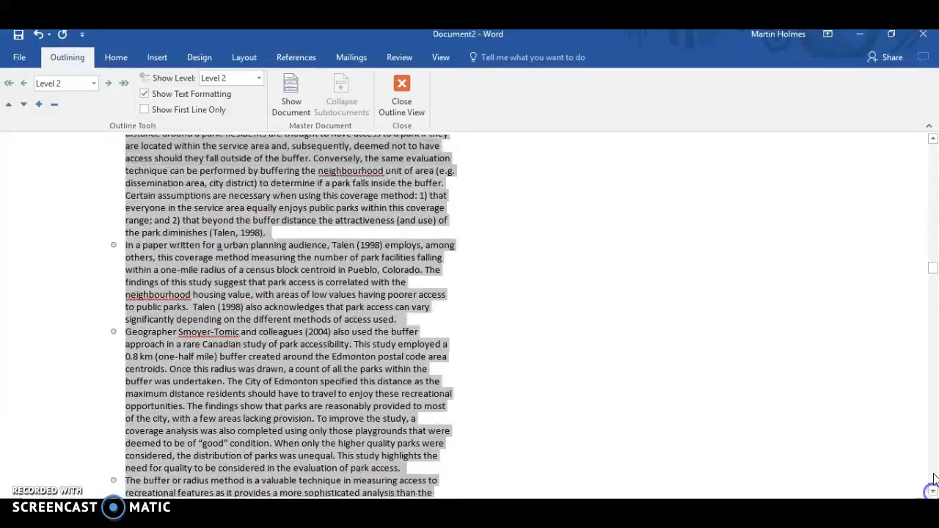
{"action": "left_click_drag", "start_coordinate": [933, 268], "coordinate": [935, 203]}
{"action": "left_click_drag", "start_coordinate": [928, 138], "coordinate": [927, 137]}
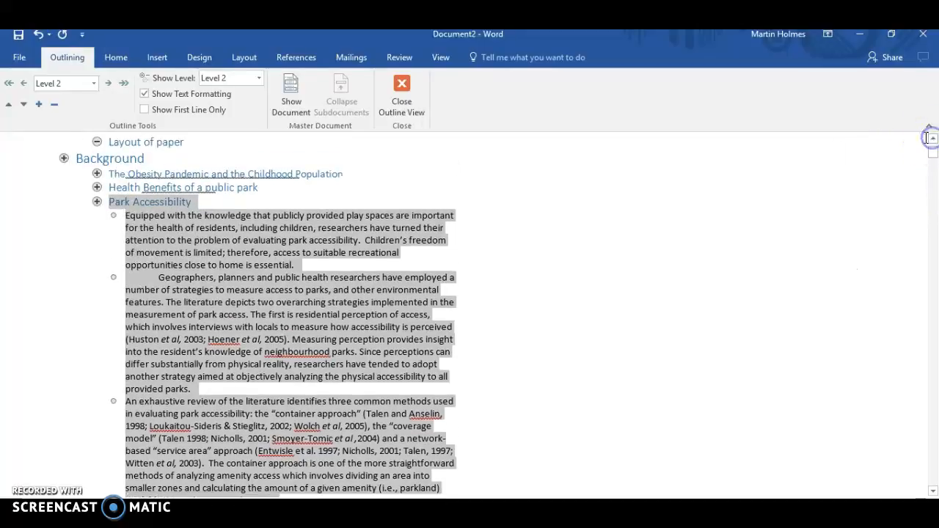
{"action": "double_click", "coordinate": [97, 201]}
{"action": "left_click", "coordinate": [422, 275]}
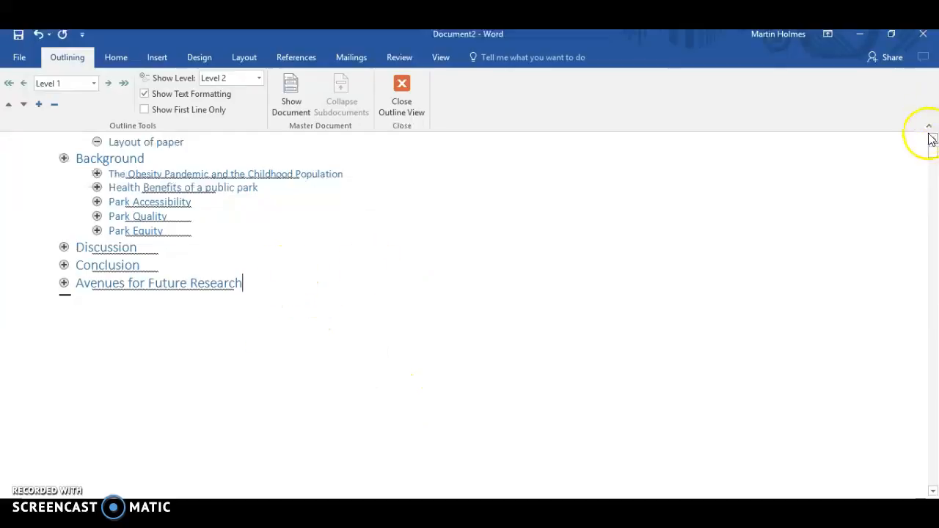
{"action": "left_click_drag", "start_coordinate": [933, 156], "coordinate": [927, 151]}
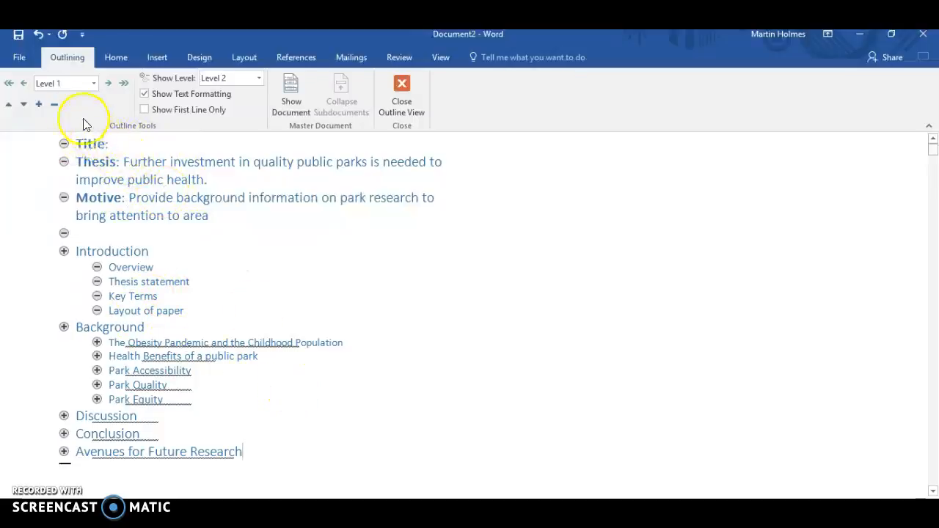
- Close Outline view and select the Introduction heading and its subheadings through Key Terms near the start of the document
{"action": "left_click", "coordinate": [402, 103]}
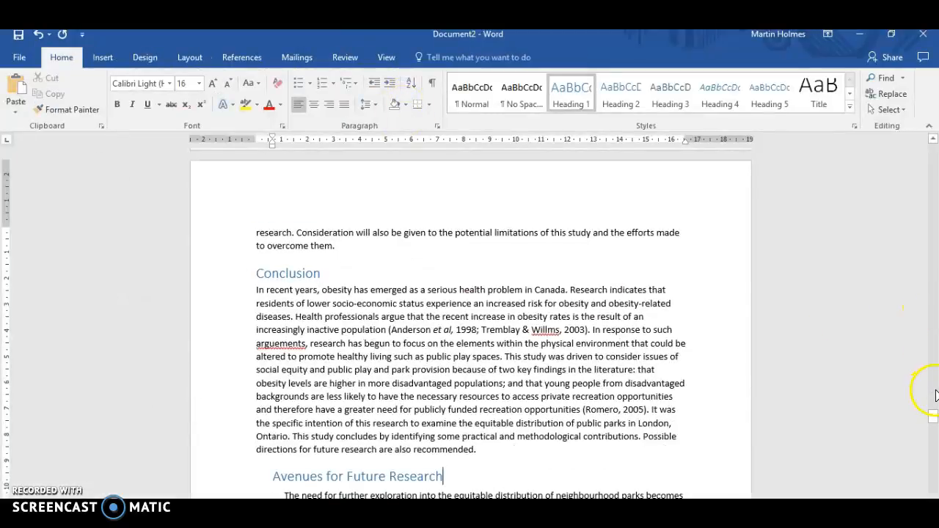
{"action": "left_click_drag", "start_coordinate": [932, 414], "coordinate": [933, 155]}
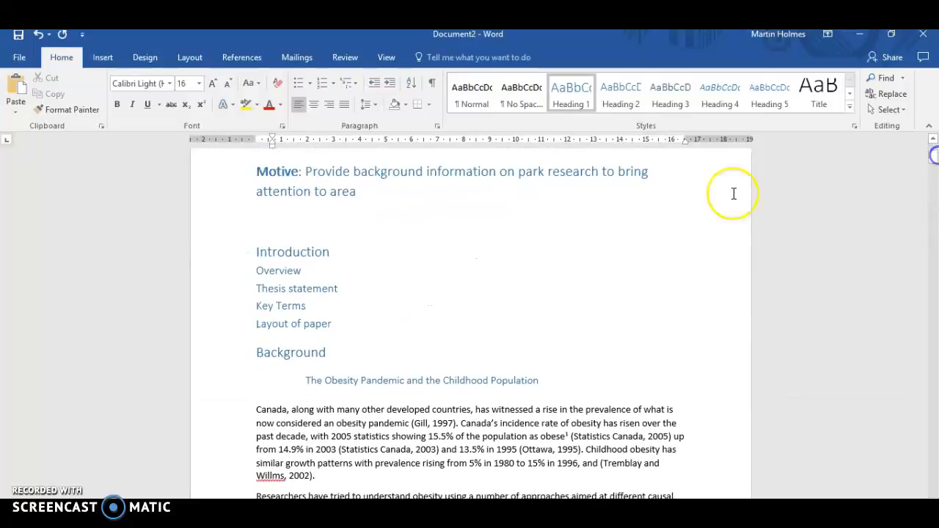
{"action": "left_click_drag", "start_coordinate": [227, 255], "coordinate": [397, 314]}
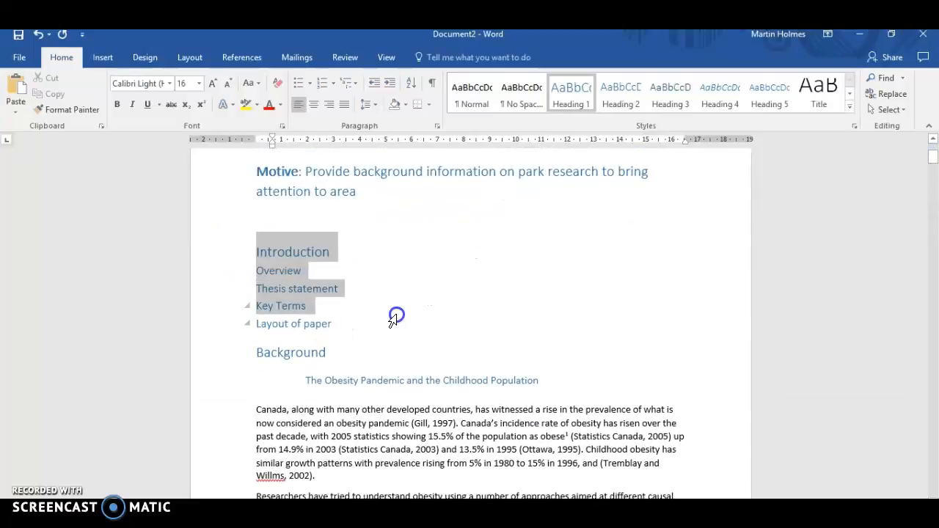
{"action": "left_click", "coordinate": [931, 126]}
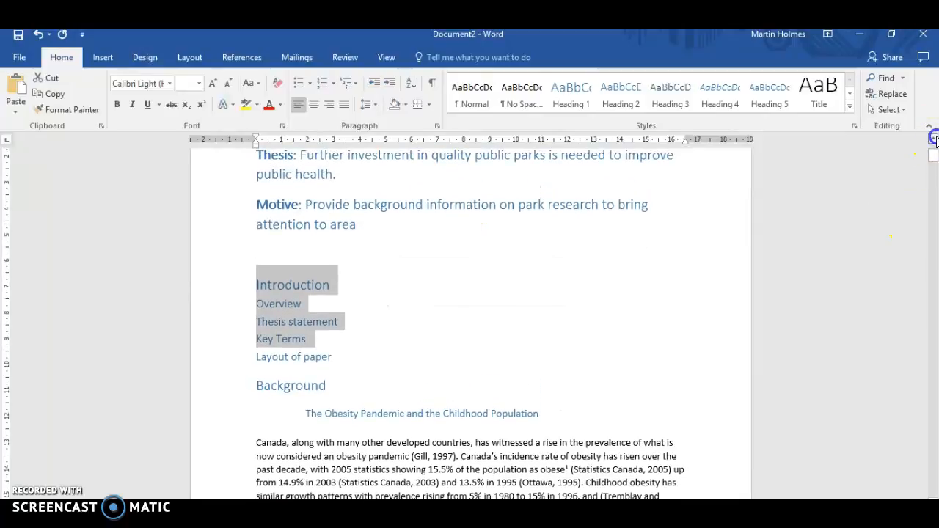
- Delete the Thesis and Motive lines, along with the old Introduction heading and its subheadings through Layout of paper
{"action": "left_click_drag", "start_coordinate": [385, 340], "coordinate": [160, 220]}
{"action": "key", "text": "Delete"}
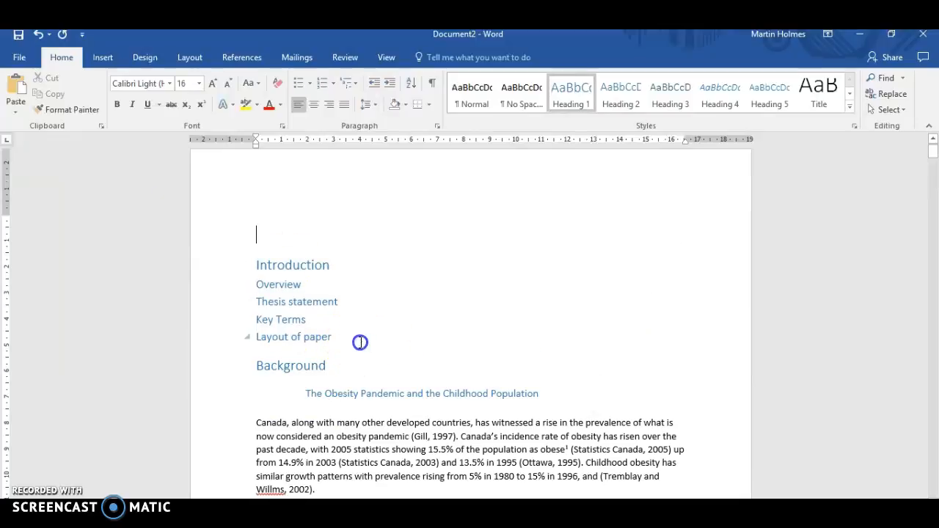
{"action": "left_click_drag", "start_coordinate": [361, 342], "coordinate": [176, 262]}
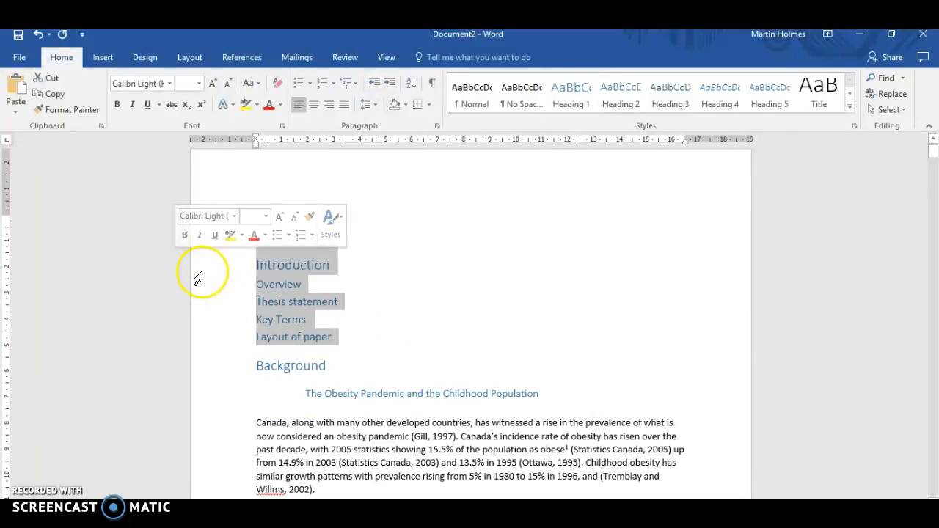
{"action": "key", "text": "Delete"}
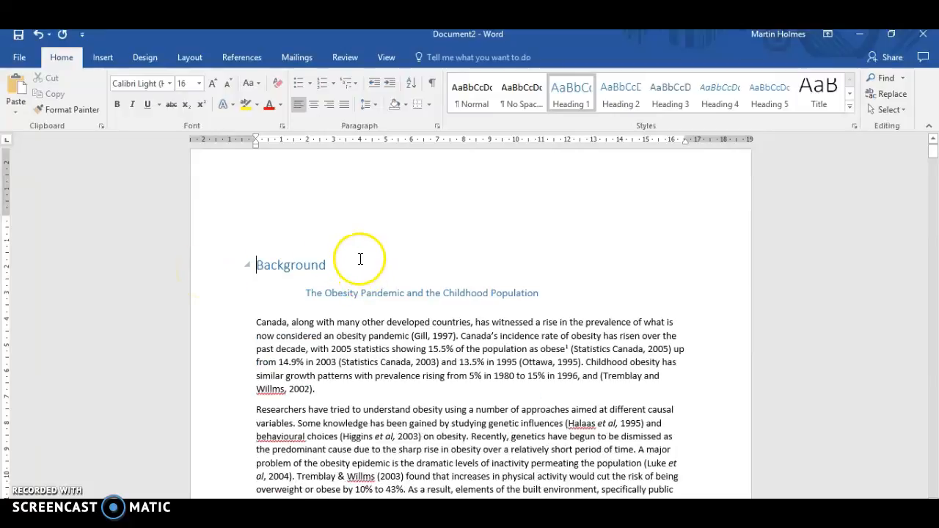
- Rename the Background heading to Introduction and check the resulting structure in Outline view, closing the view again
{"action": "left_click_drag", "start_coordinate": [337, 263], "coordinate": [138, 264]}
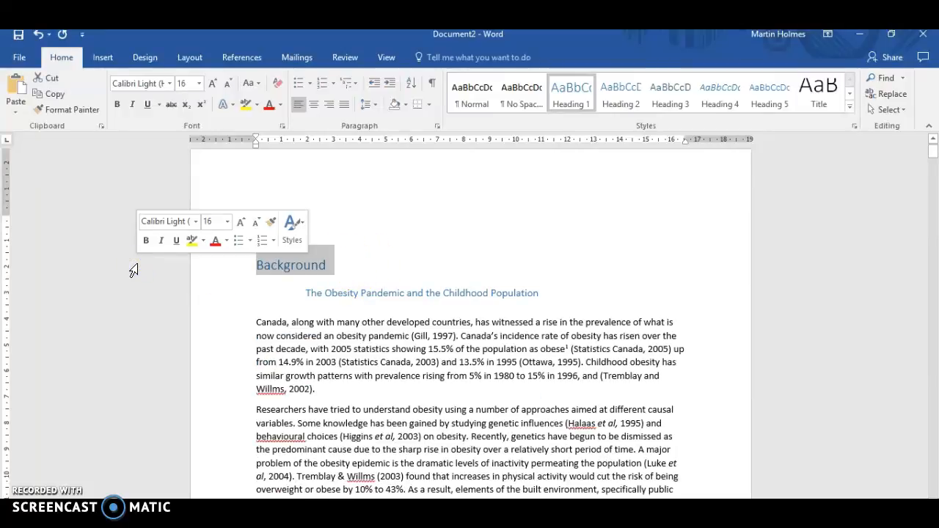
{"action": "type", "text": "Introduction"}
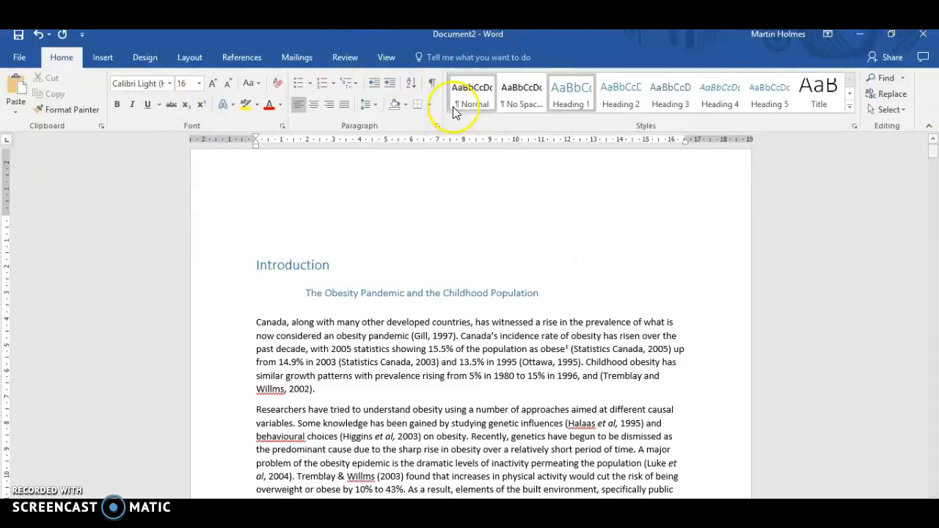
{"action": "left_click", "coordinate": [386, 57]}
{"action": "left_click", "coordinate": [116, 74]}
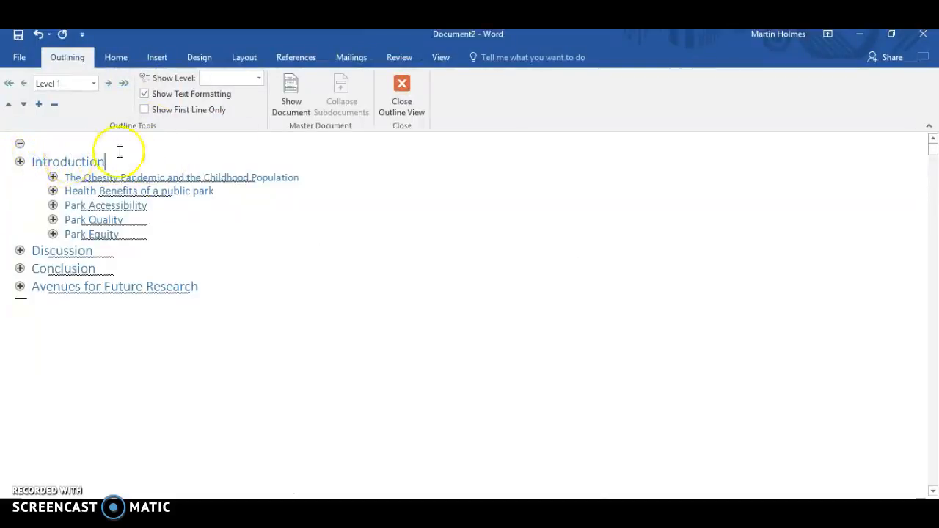
{"action": "left_click", "coordinate": [399, 94]}
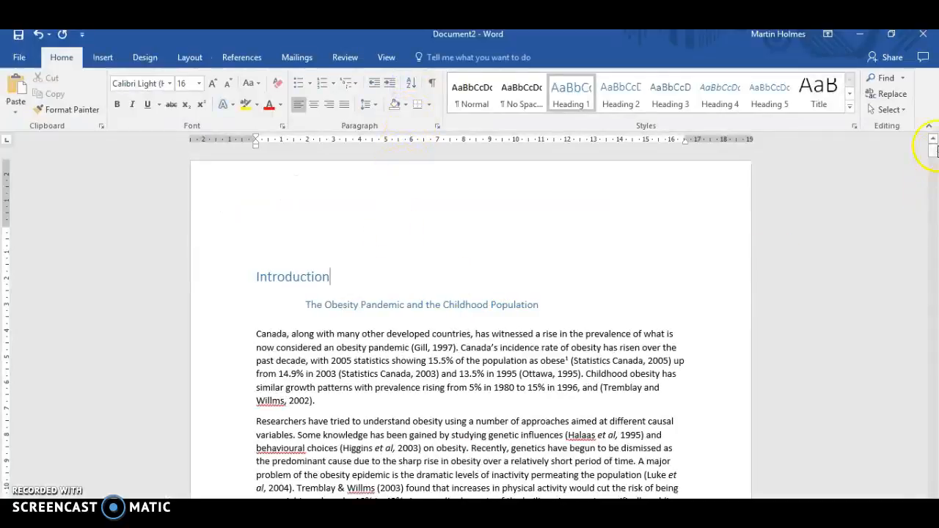
- Set the line spacing of the double-spaced body paragraphs leading up to the Discussion heading to 1.0
{"action": "left_click", "coordinate": [309, 305]}
{"action": "left_click_drag", "start_coordinate": [933, 147], "coordinate": [933, 185]}
{"action": "left_click", "coordinate": [255, 183]}
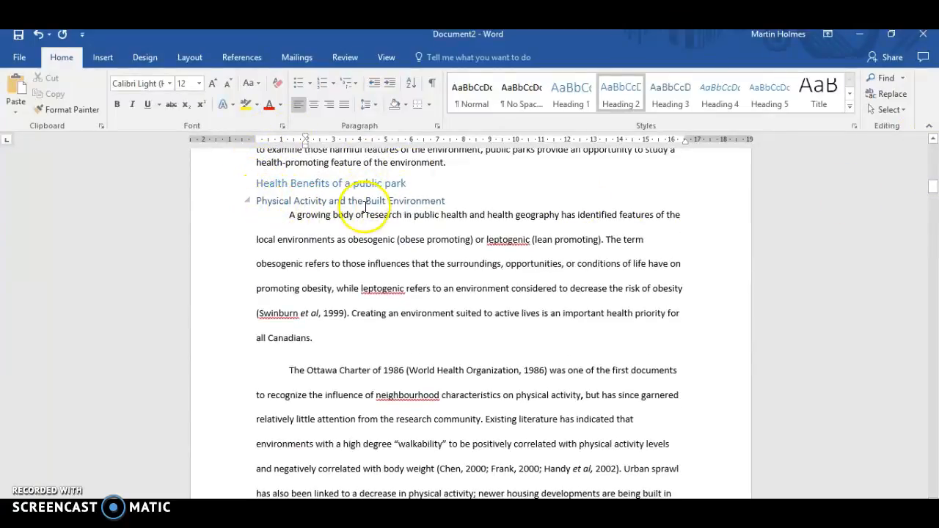
{"action": "mouse_move", "coordinate": [933, 186]}
{"action": "left_mouse_down"}
{"action": "mouse_move", "coordinate": [933, 294]}
{"action": "mouse_move", "coordinate": [933, 276]}
{"action": "mouse_move", "coordinate": [931, 286]}
{"action": "left_mouse_up"}
{"action": "left_click", "coordinate": [297, 278]}
{"action": "left_click", "coordinate": [284, 268]}
{"action": "left_click_drag", "start_coordinate": [327, 186], "coordinate": [624, 434]}
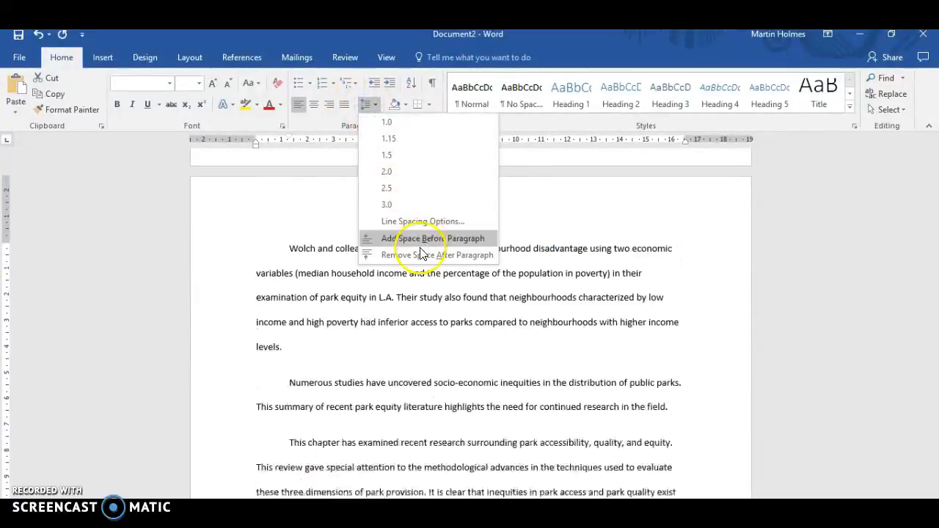
{"action": "left_click", "coordinate": [399, 122]}
{"action": "left_click", "coordinate": [781, 263]}
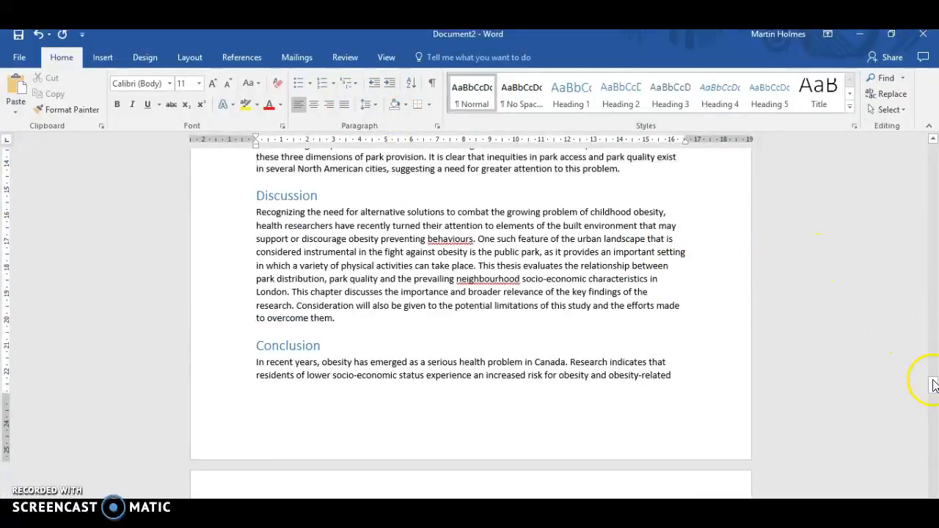
- Reopen the paper in Outline view, then expand and collapse the Park Accessibility section
{"action": "left_click_drag", "start_coordinate": [926, 378], "coordinate": [931, 127]}
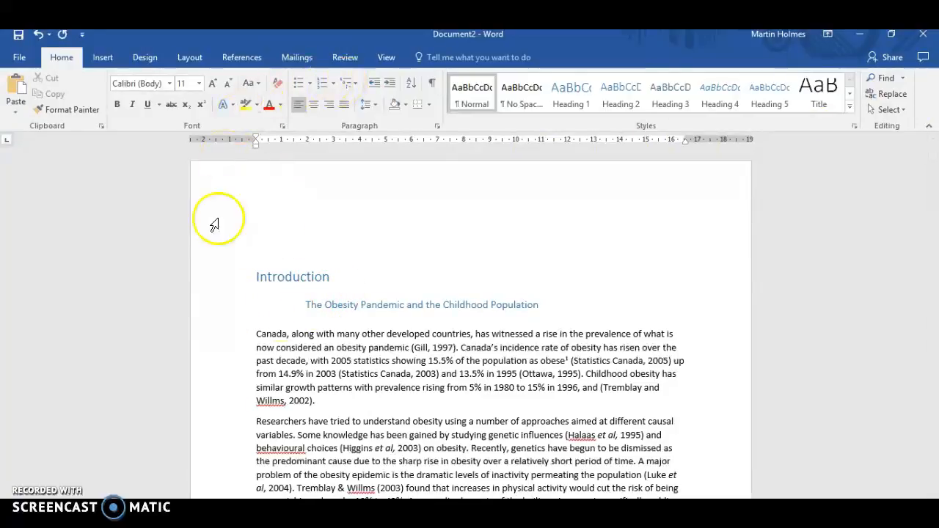
{"action": "mouse_move", "coordinate": [934, 154]}
{"action": "left_mouse_down"}
{"action": "mouse_move", "coordinate": [935, 193]}
{"action": "mouse_move", "coordinate": [934, 144]}
{"action": "left_mouse_up"}
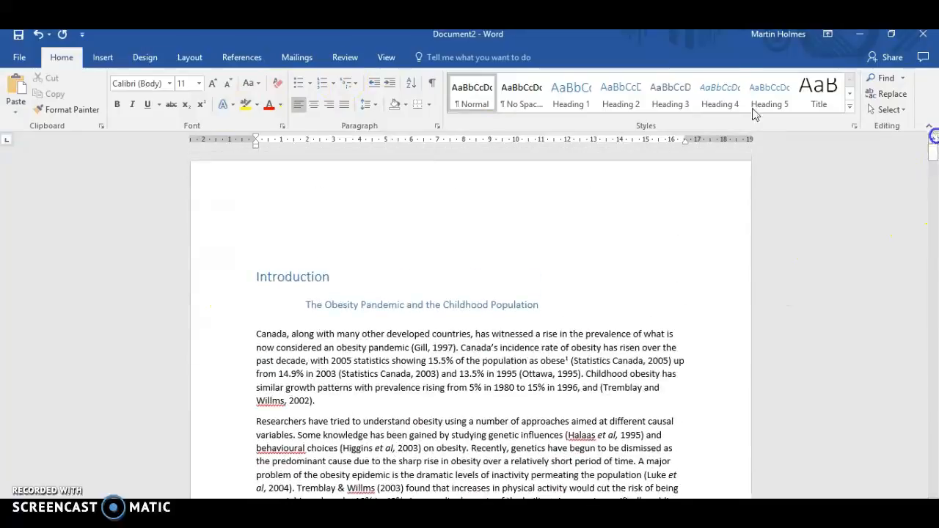
{"action": "left_click", "coordinate": [387, 57]}
{"action": "left_click", "coordinate": [95, 84]}
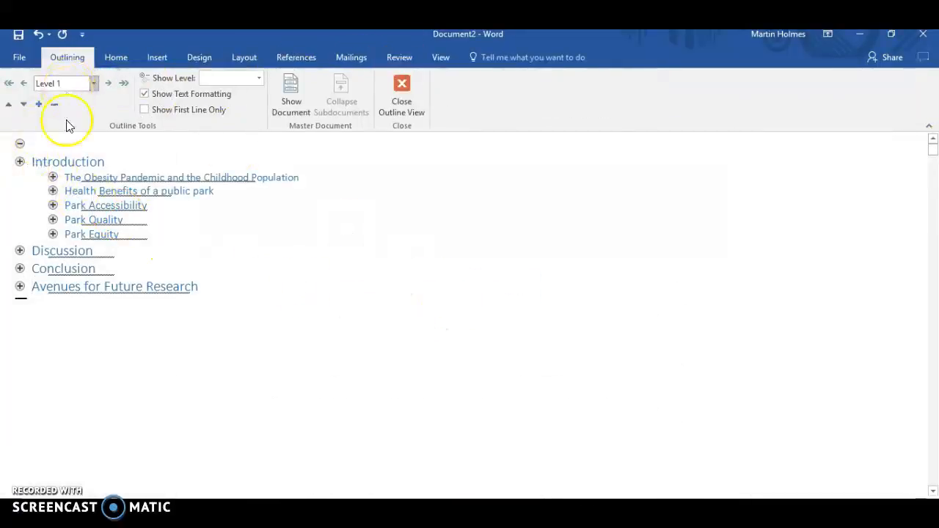
{"action": "double_click", "coordinate": [52, 205]}
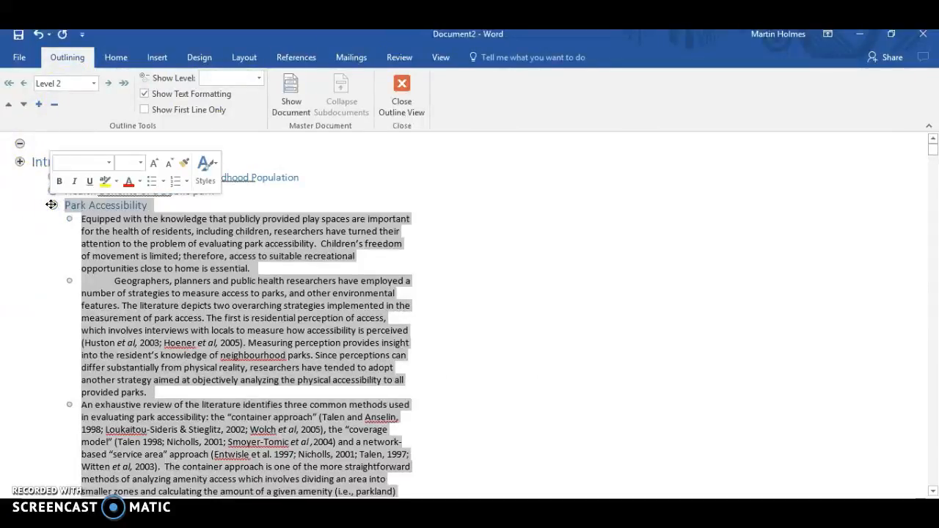
{"action": "double_click", "coordinate": [51, 205]}
- Expand and collapse the Park Equity section, then close Outline view and return to the start of the paper
{"action": "left_click", "coordinate": [52, 236]}
{"action": "double_click", "coordinate": [52, 239]}
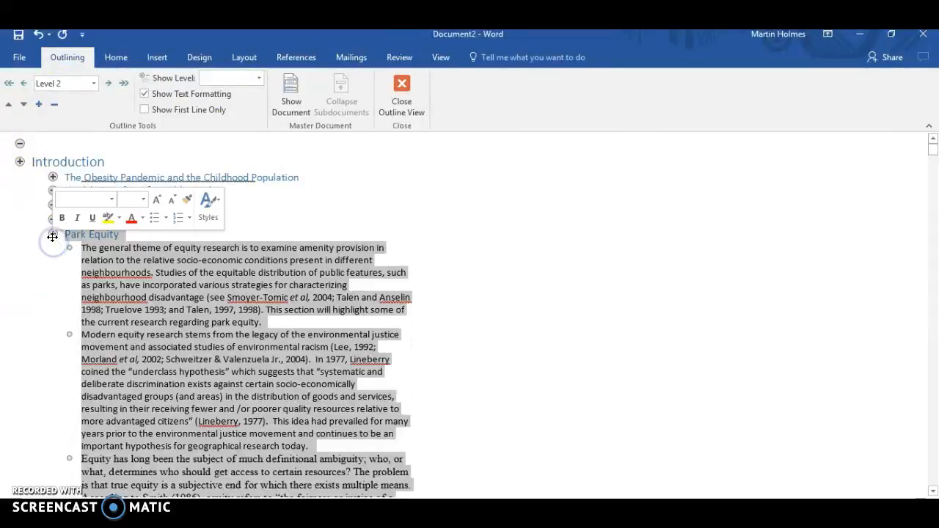
{"action": "double_click", "coordinate": [52, 237]}
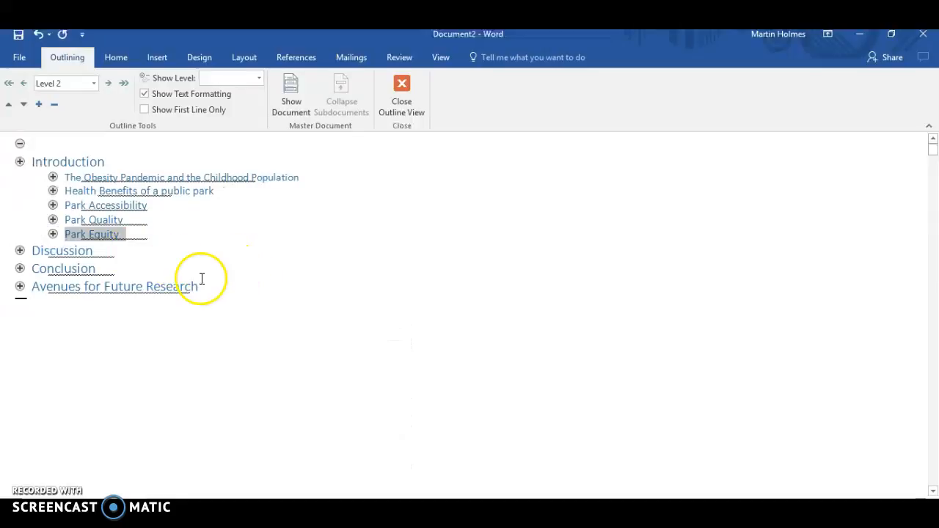
{"action": "left_click", "coordinate": [406, 88]}
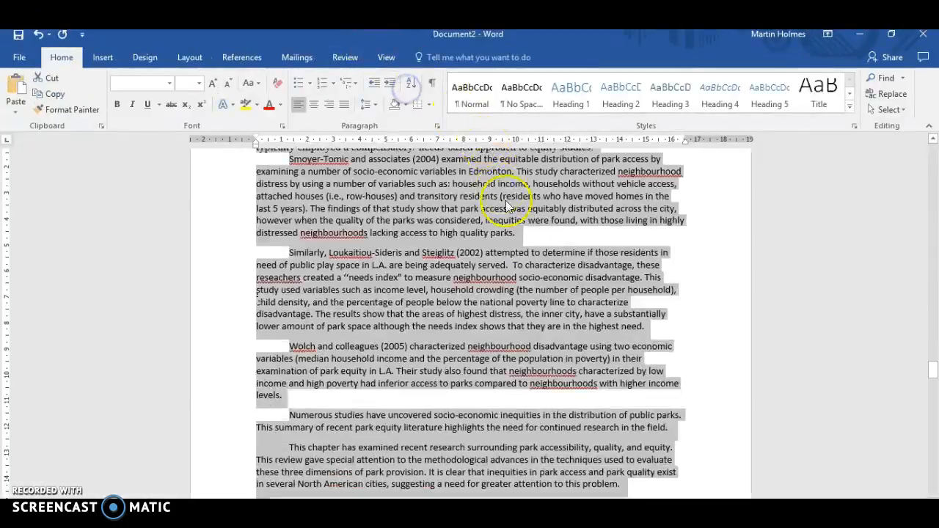
{"action": "left_click_drag", "start_coordinate": [932, 372], "coordinate": [932, 151]}
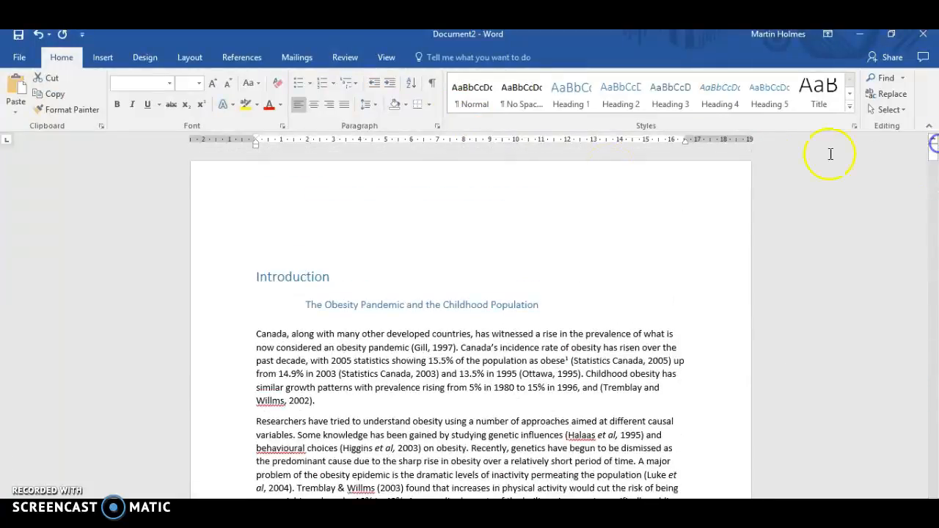
{"action": "left_click", "coordinate": [353, 200]}
{"action": "left_click", "coordinate": [266, 213]}
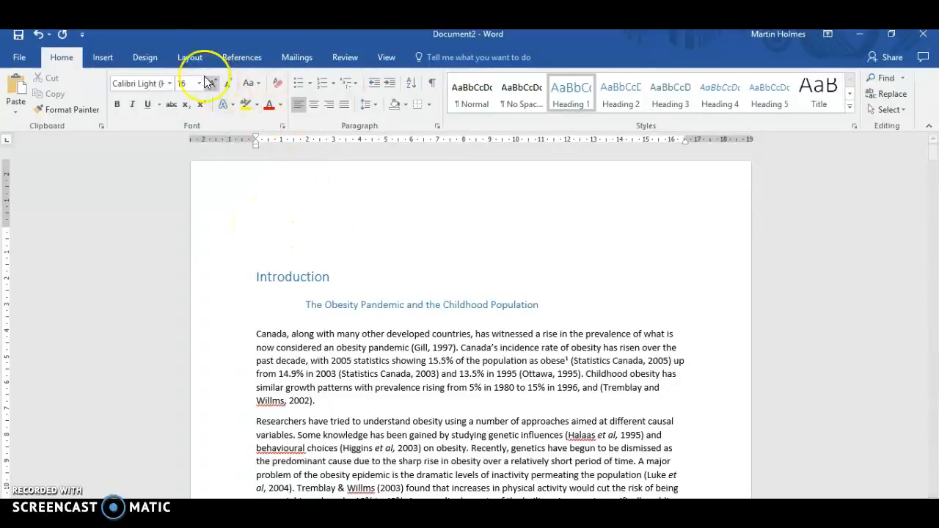
{"action": "left_click", "coordinate": [98, 56]}
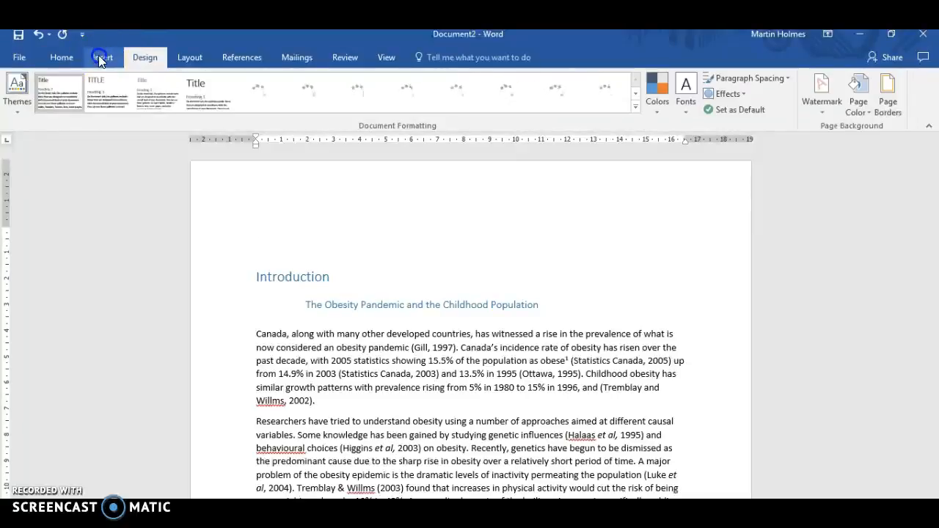
{"action": "left_click", "coordinate": [100, 57]}
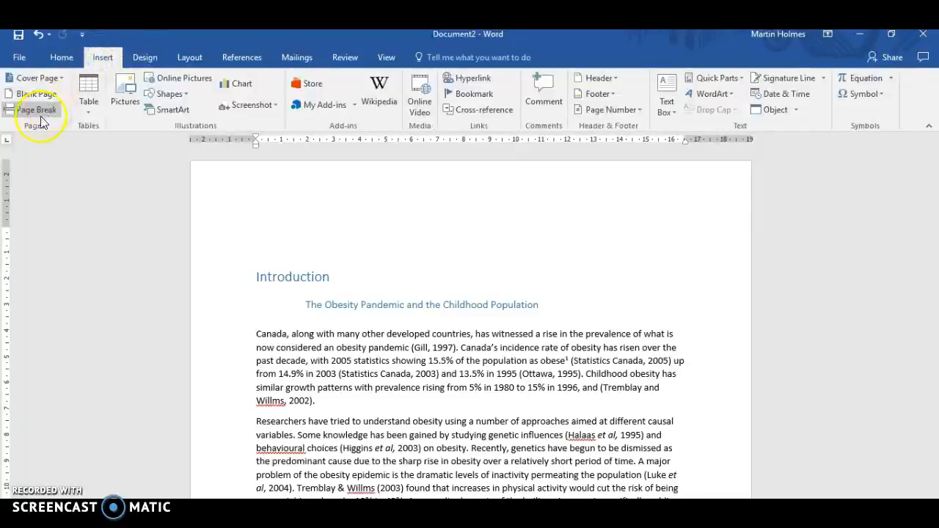
{"action": "left_click", "coordinate": [87, 110]}
{"action": "left_click", "coordinate": [37, 173]}
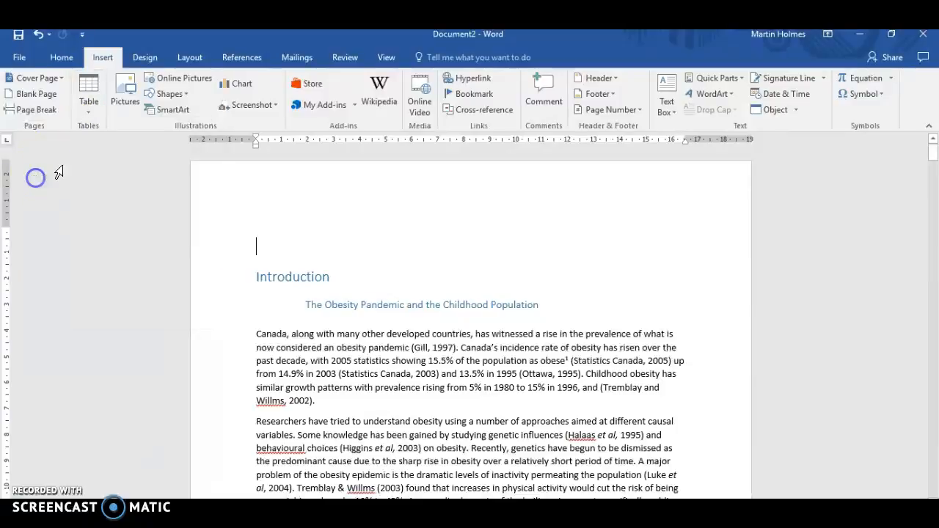
{"action": "left_click", "coordinate": [189, 58]}
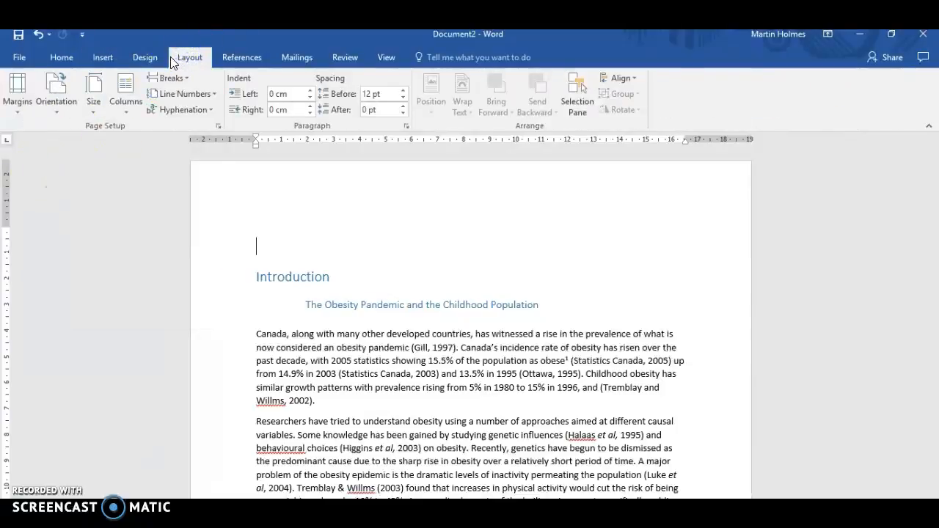
{"action": "left_click", "coordinate": [147, 57]}
- Minimize the finished paper to bring the Document1 outline into view
{"action": "left_click", "coordinate": [882, 265]}
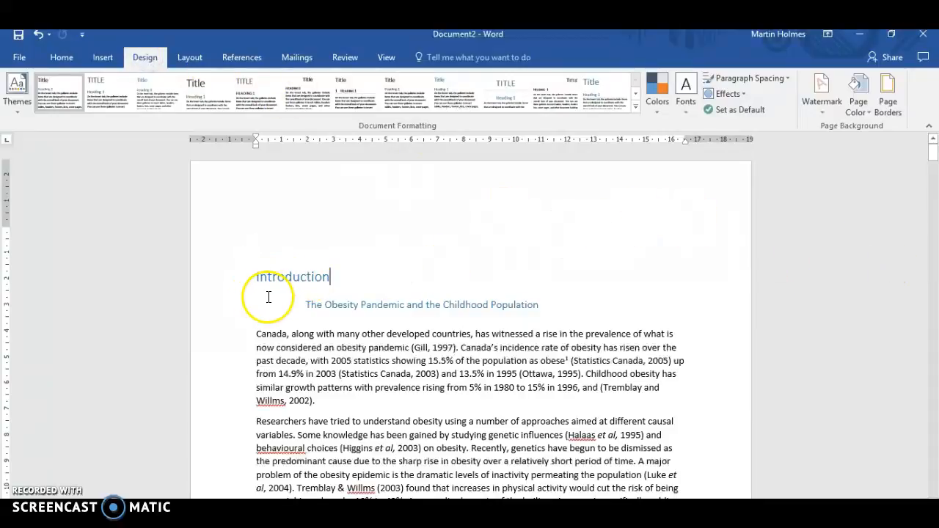
{"action": "left_click", "coordinate": [860, 36]}
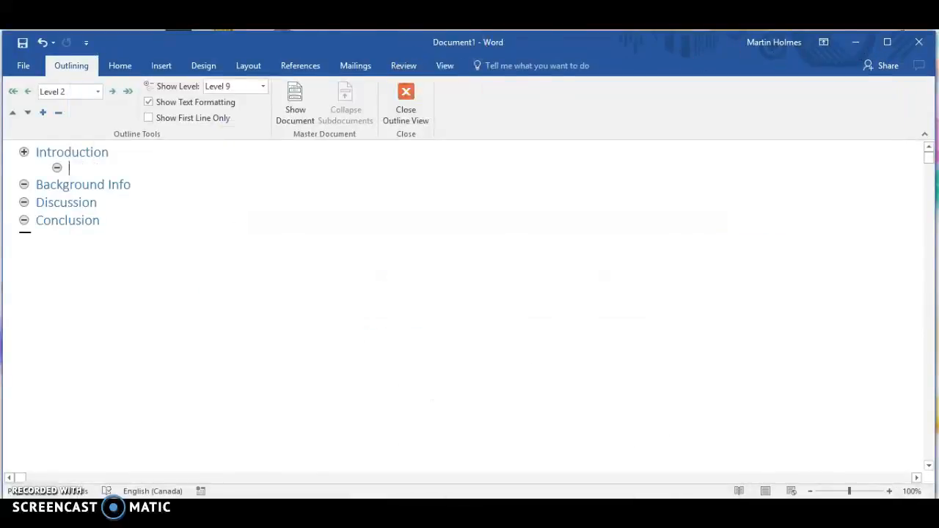